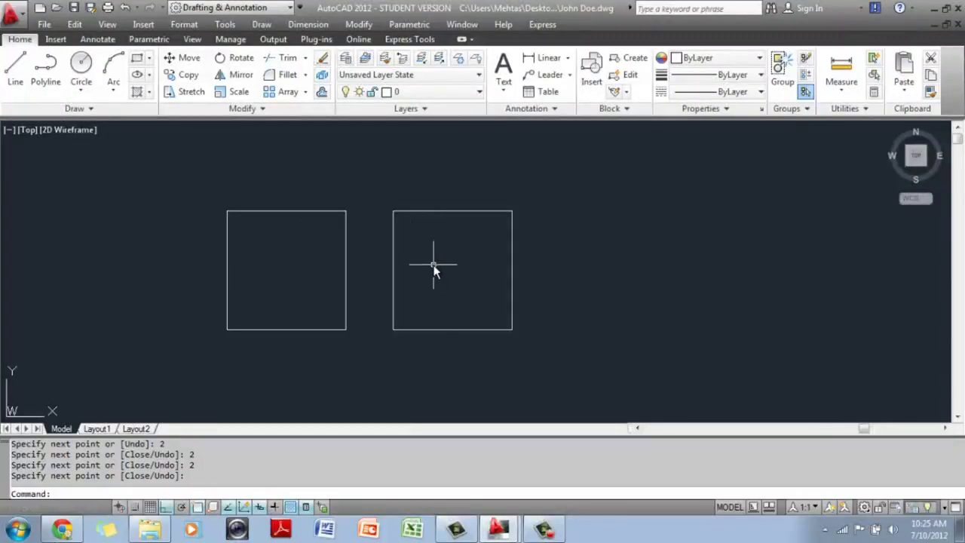
Zoom and pan around the two squares to inspect them.
scroll(434, 265, up, 6)
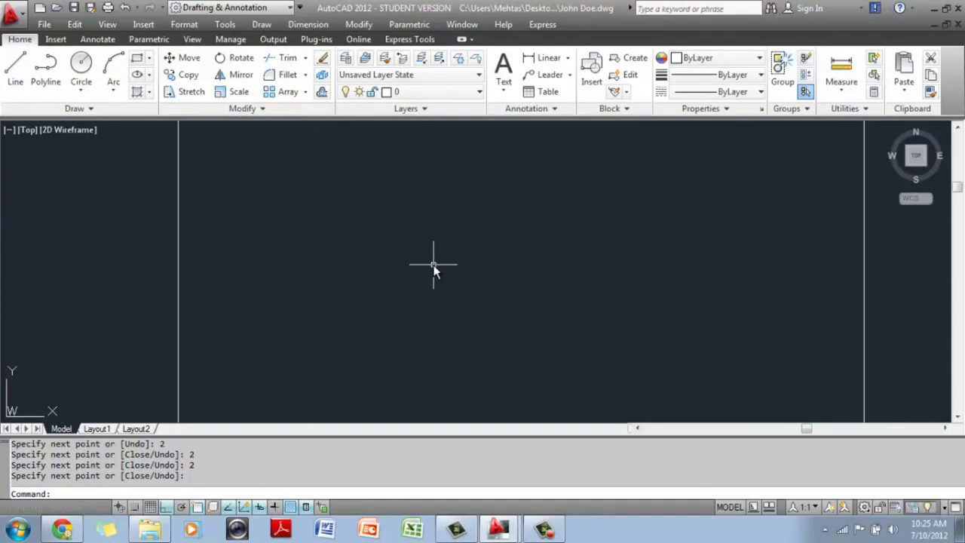
scroll(434, 265, up, 2)
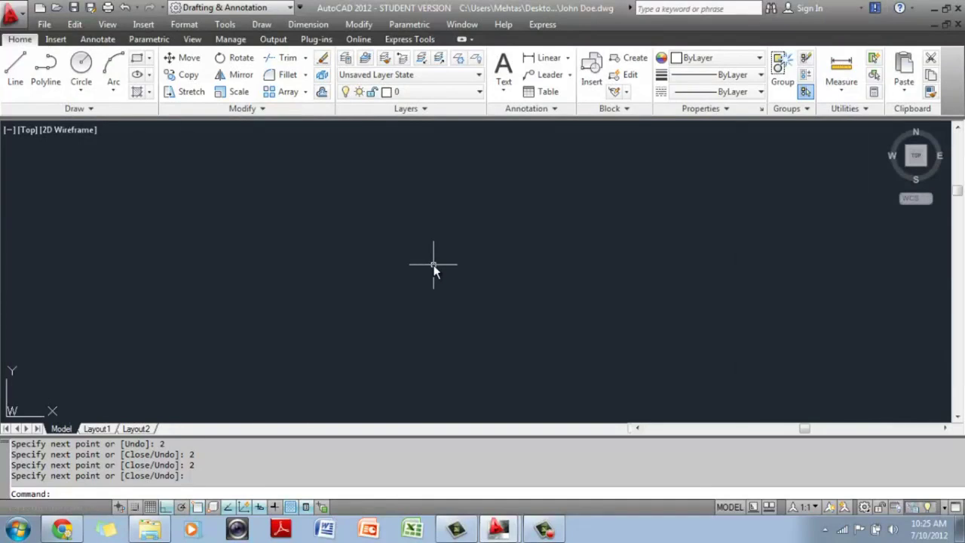
scroll(434, 265, down, 8)
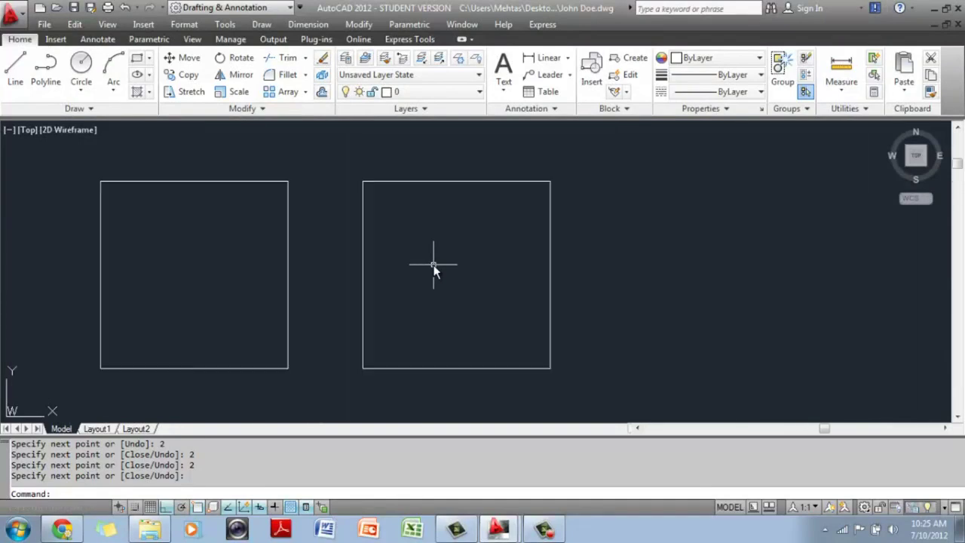
scroll(434, 265, down, 4)
scroll(434, 264, down, 2)
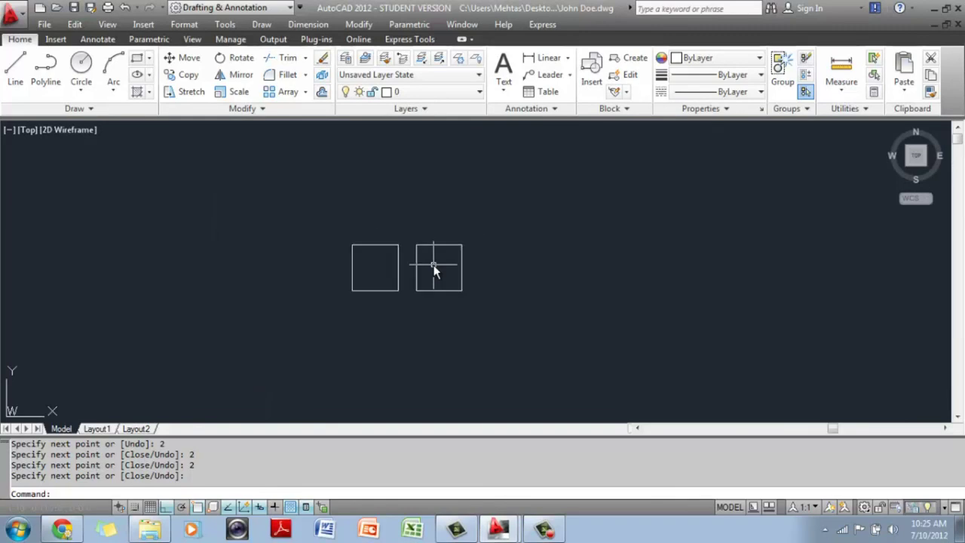
scroll(434, 264, up, 2)
scroll(434, 265, up, 2)
mouse_move(433, 265)
middle_down()
mouse_move(289, 295)
mouse_move(233, 244)
mouse_move(336, 213)
mouse_move(550, 180)
mouse_move(683, 264)
mouse_move(525, 390)
mouse_move(193, 261)
mouse_move(608, 195)
mouse_move(395, 306)
mouse_move(228, 233)
mouse_move(586, 209)
mouse_move(490, 237)
mouse_move(366, 252)
mouse_move(269, 239)
mouse_move(558, 218)
mouse_move(644, 239)
mouse_move(508, 267)
middle_up()
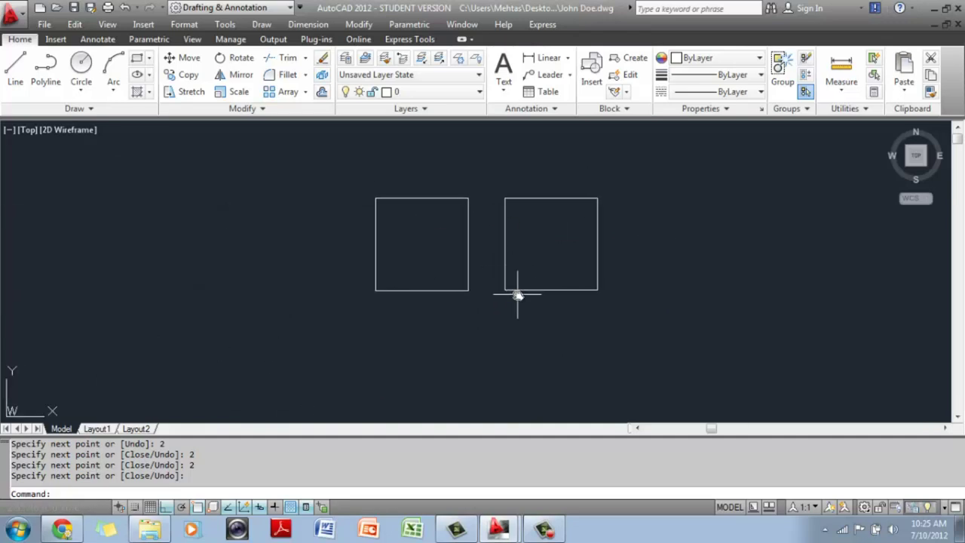
scroll(517, 295, up, 8)
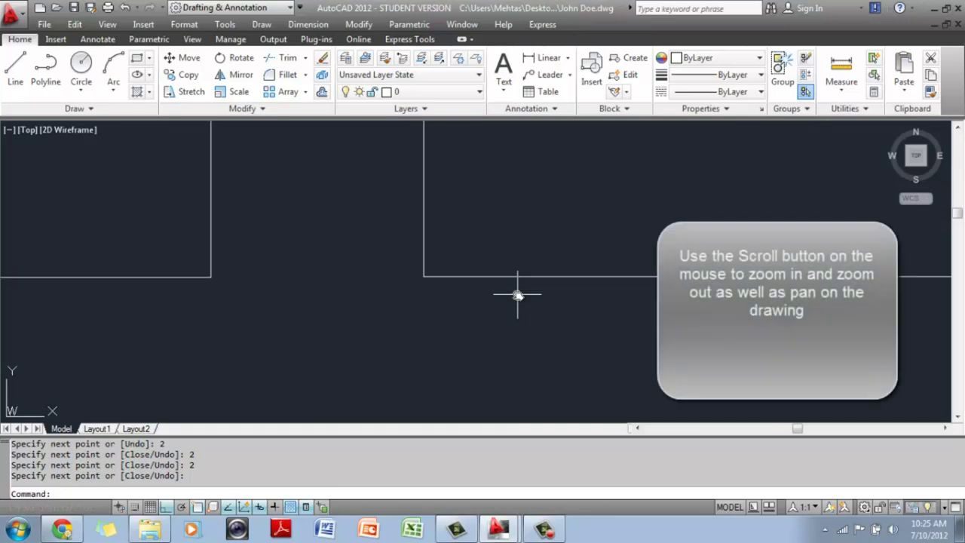
scroll(517, 294, down, 6)
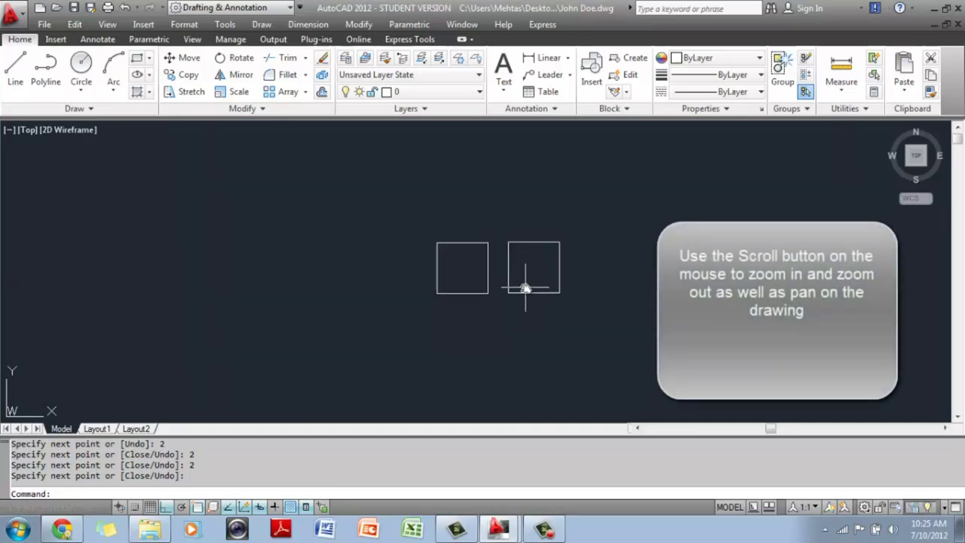
mouse_move(525, 288)
middle_down()
mouse_move(258, 251)
mouse_move(412, 184)
mouse_move(625, 299)
mouse_move(424, 213)
mouse_move(422, 317)
mouse_move(447, 277)
middle_up()
scroll(453, 283, up, 4)
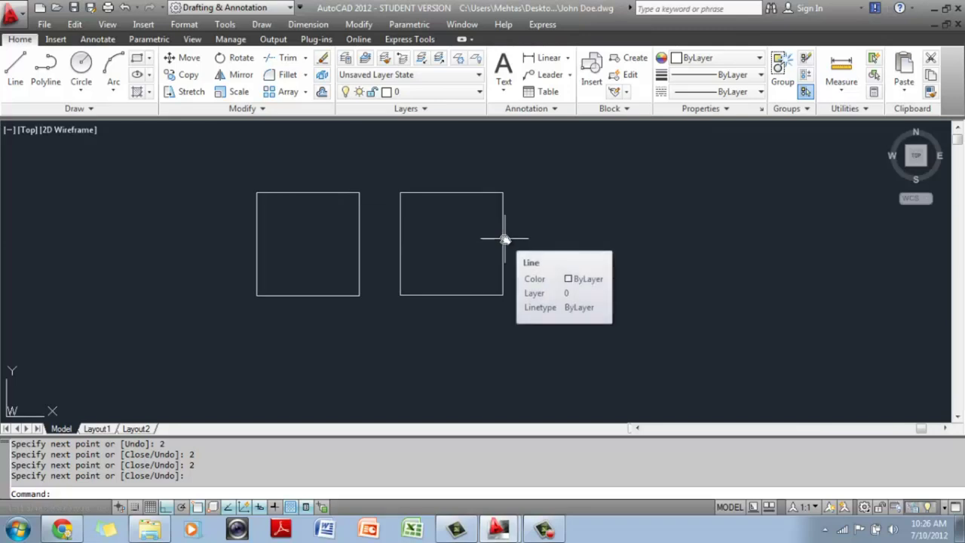
From the View tab, step back two previous views.
click(193, 39)
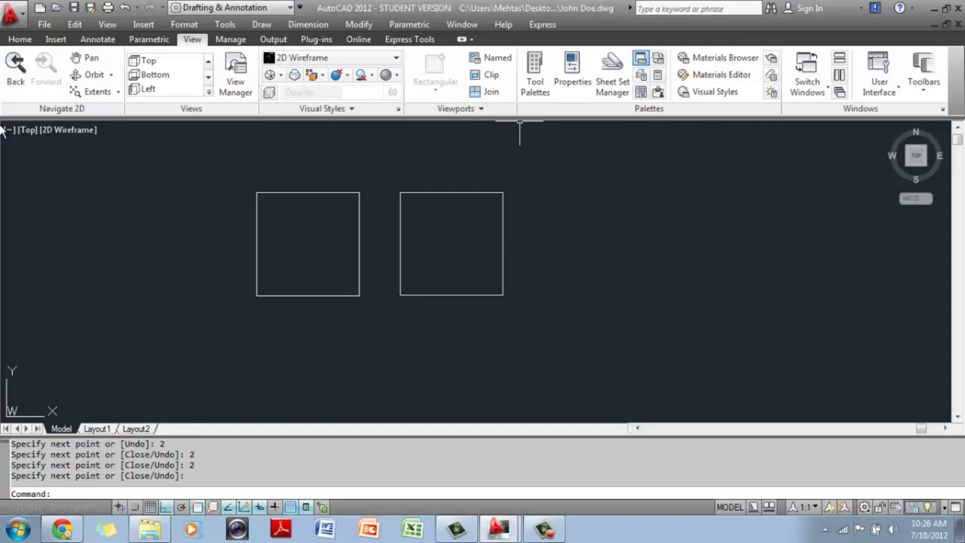
click(15, 82)
click(15, 83)
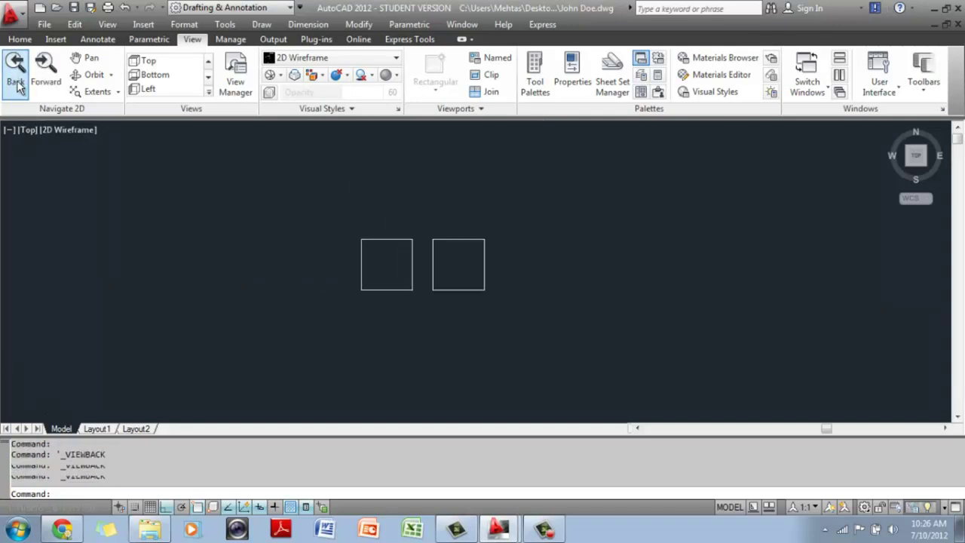
Zoom in 2x twice, zoom out to half, then zoom to extents.
click(117, 92)
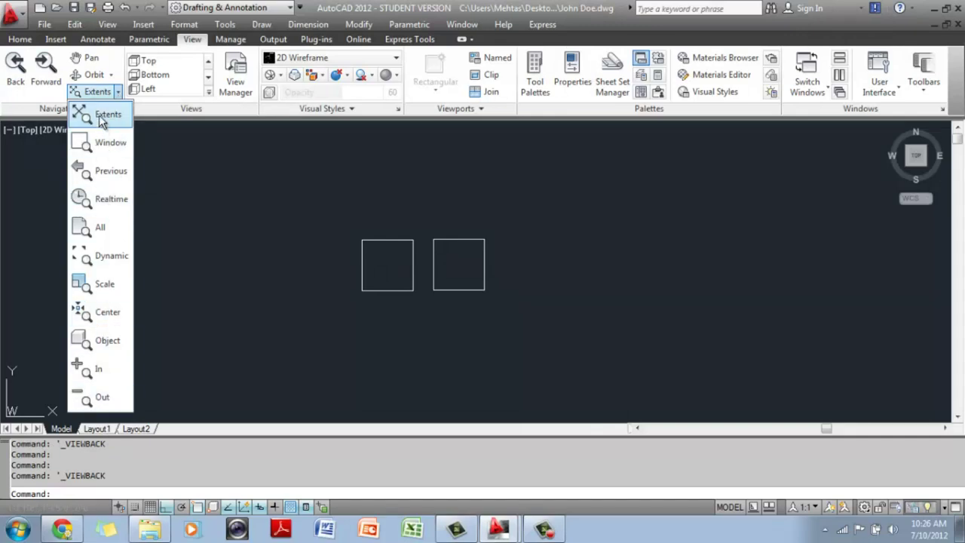
click(94, 369)
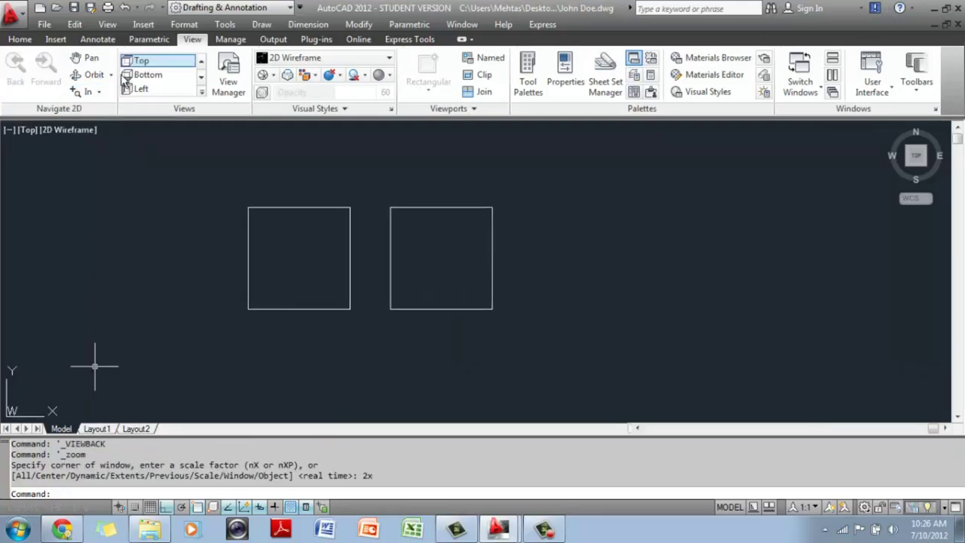
click(86, 92)
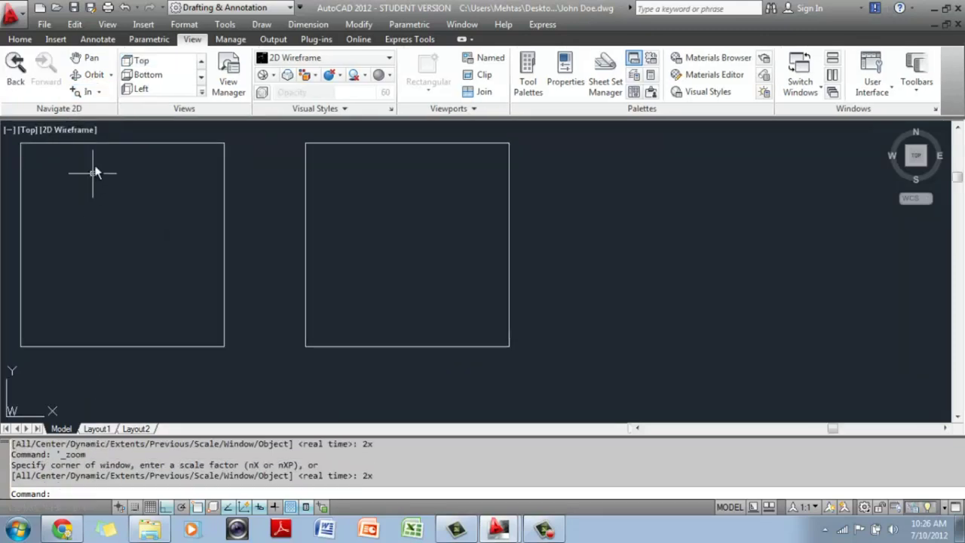
click(99, 92)
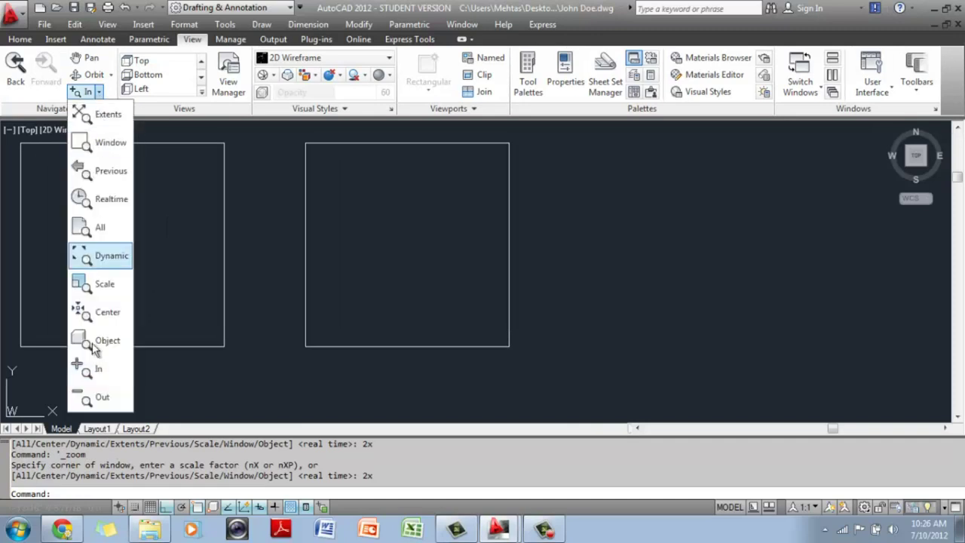
click(92, 398)
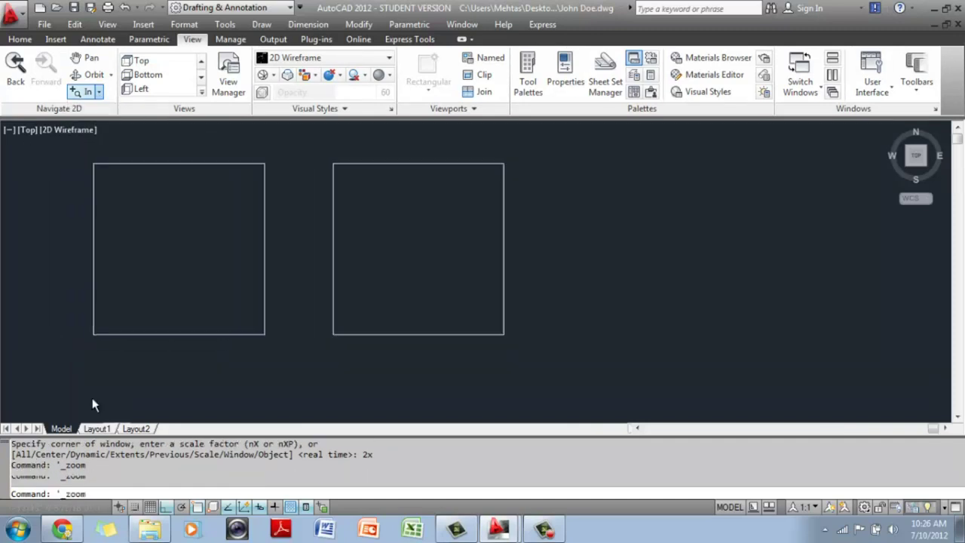
click(105, 92)
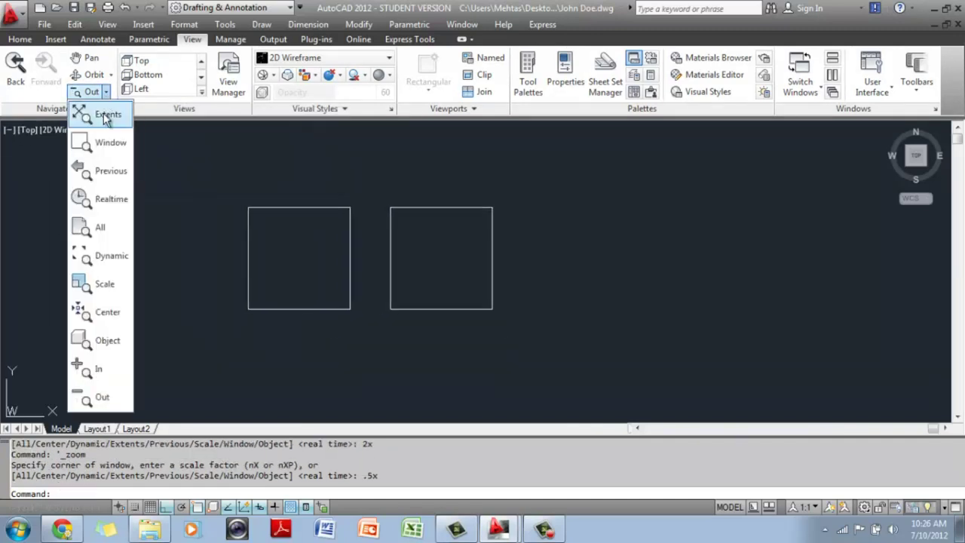
click(82, 113)
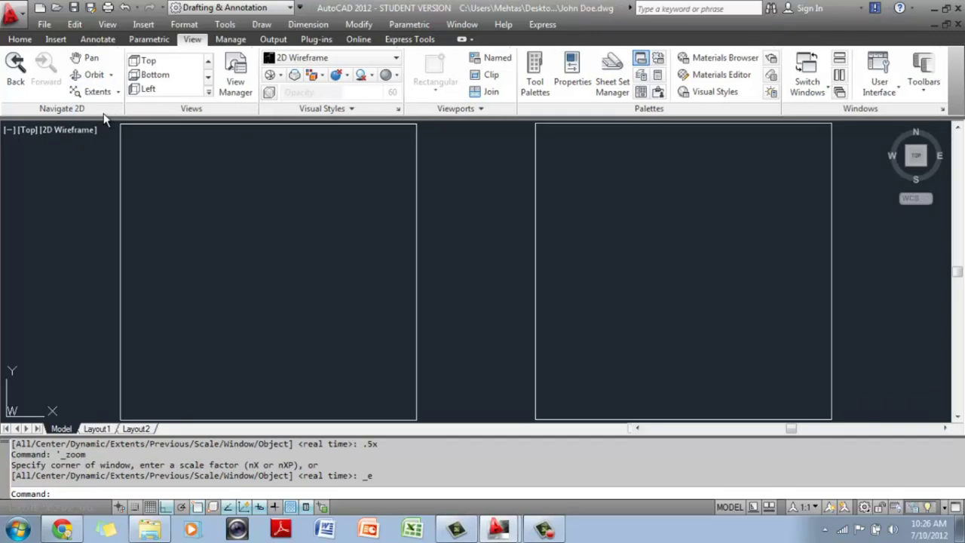
scroll(249, 202, down, 1)
click(250, 202)
key(Escape)
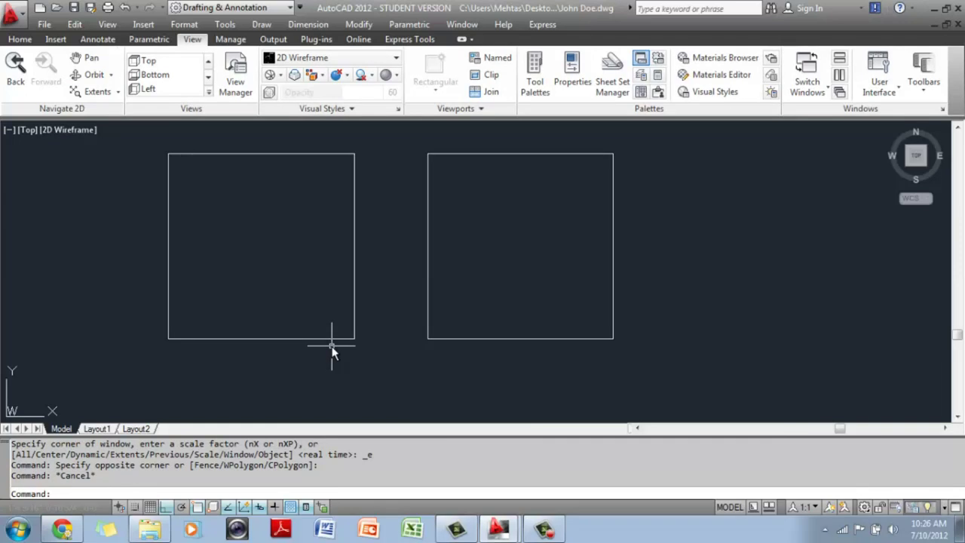
key(Escape)
key(Escape)
key(Escape)
scroll(328, 351, down, 3)
scroll(323, 360, up, 5)
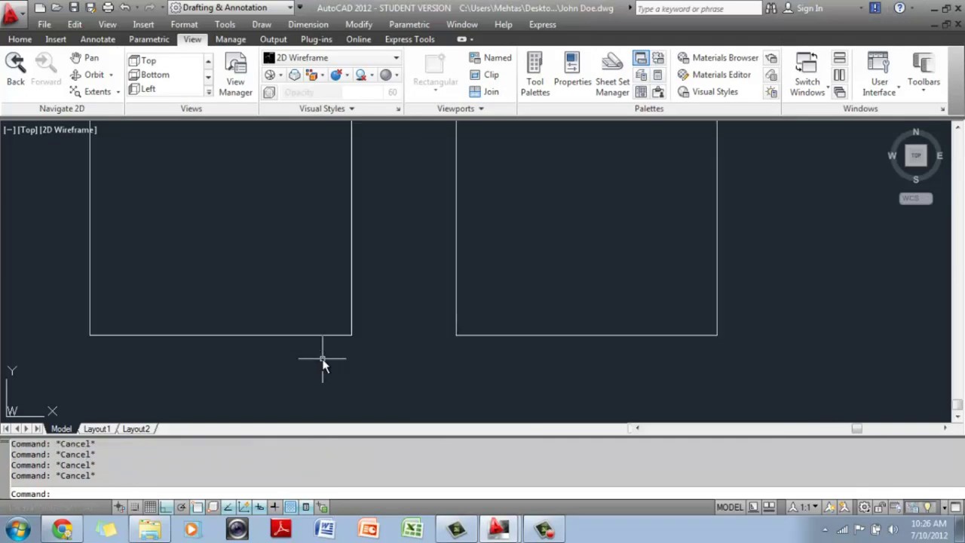
scroll(323, 365, down, 3)
scroll(323, 365, down, 3)
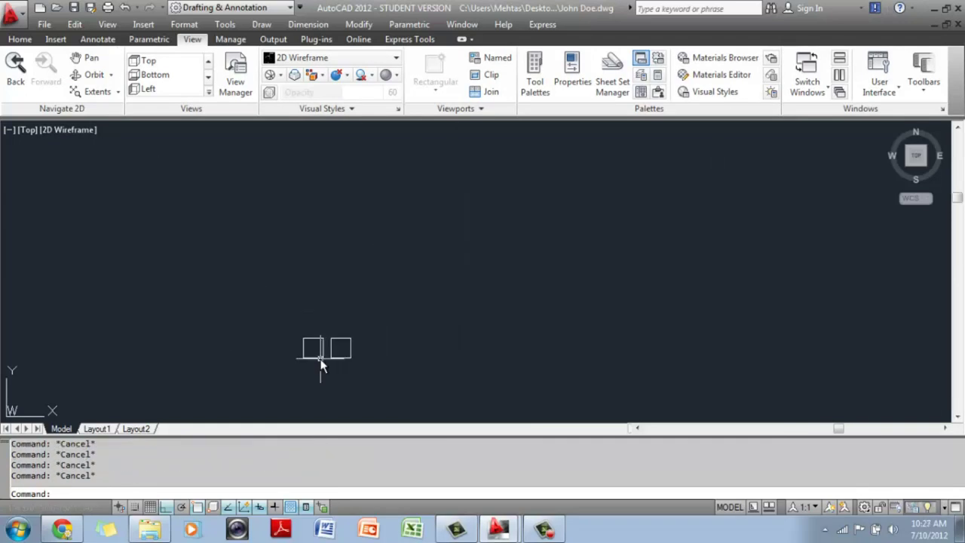
scroll(321, 365, up, 3)
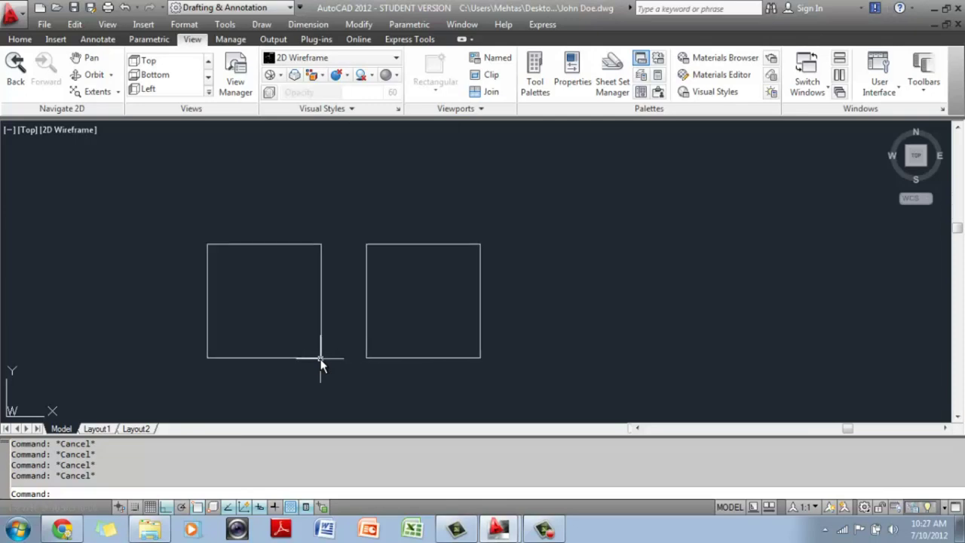
scroll(321, 365, up, 3)
scroll(322, 365, up, 3)
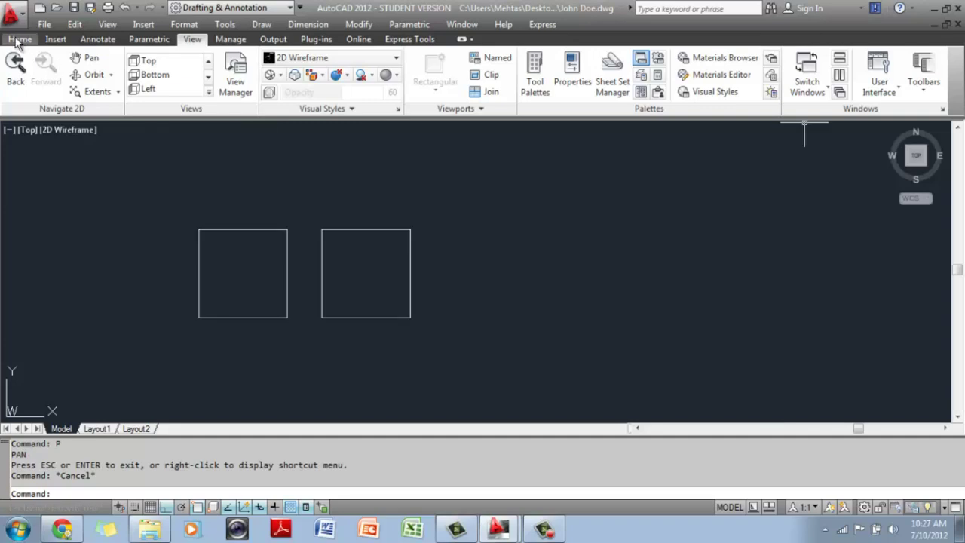
click(18, 42)
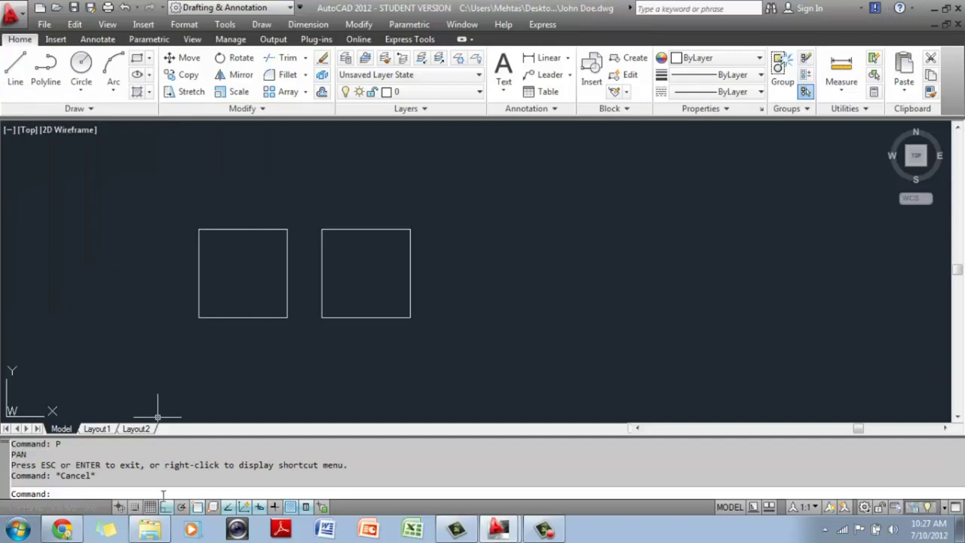
mouse_move(323, 252)
middle_down()
mouse_move(284, 265)
mouse_move(242, 254)
middle_up()
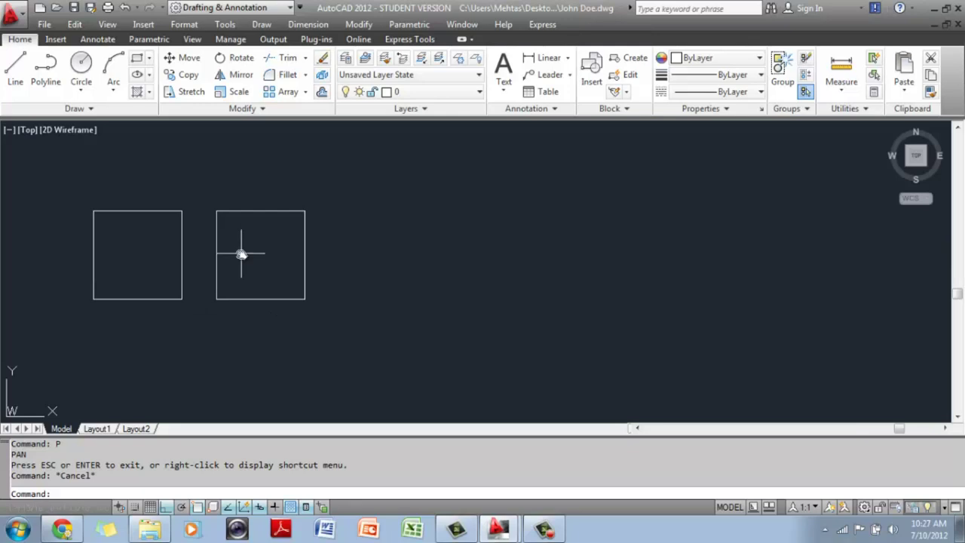
With polar tracking on, draw a 3 1/8" line at 45° rising right.
click(180, 508)
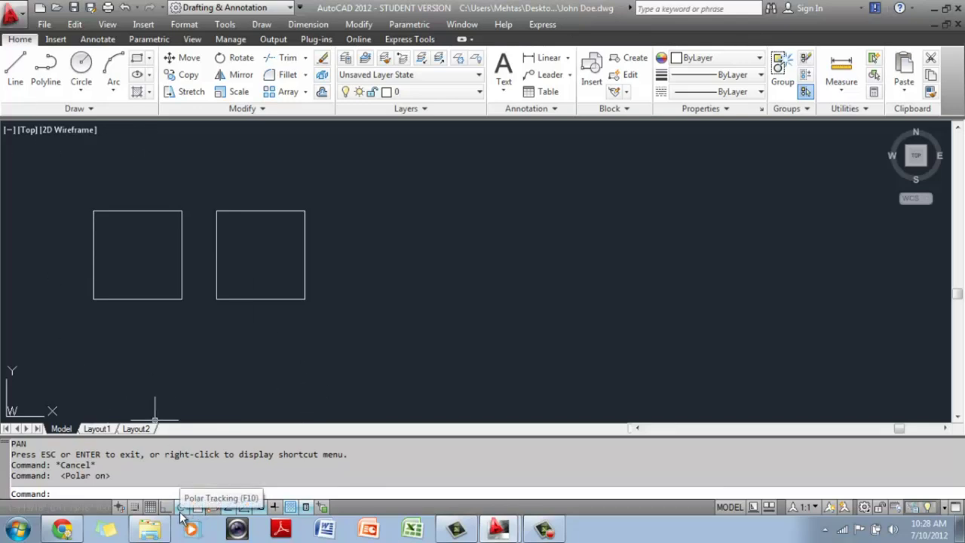
click(15, 69)
click(391, 266)
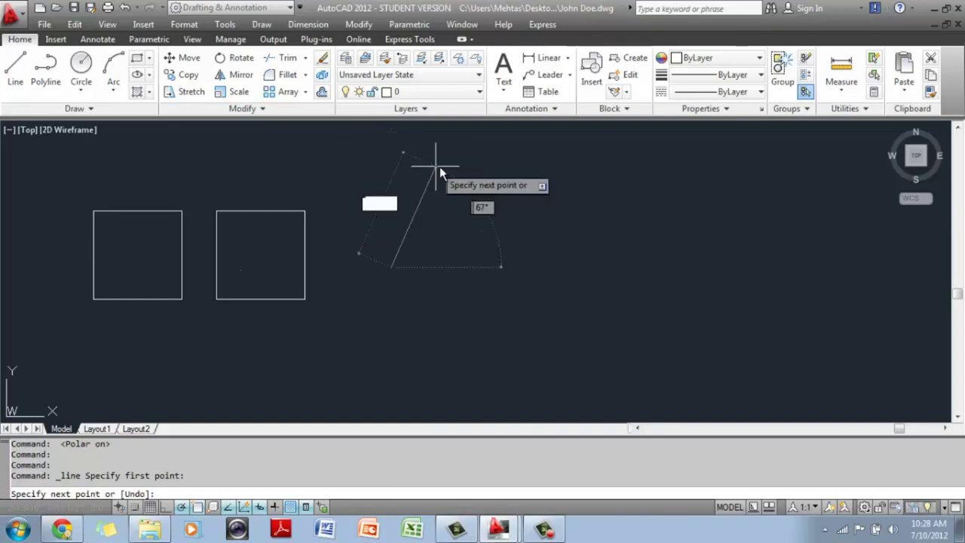
click(488, 173)
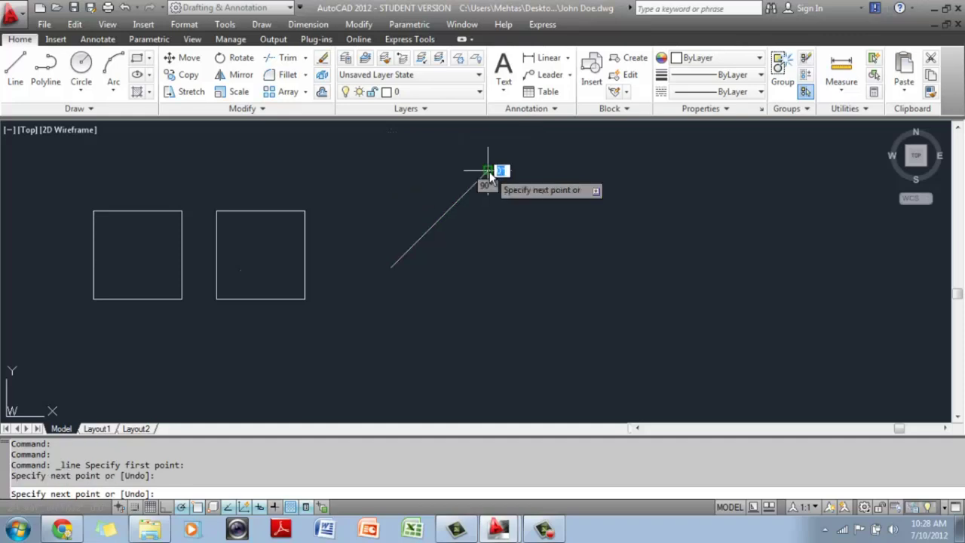
key(Escape)
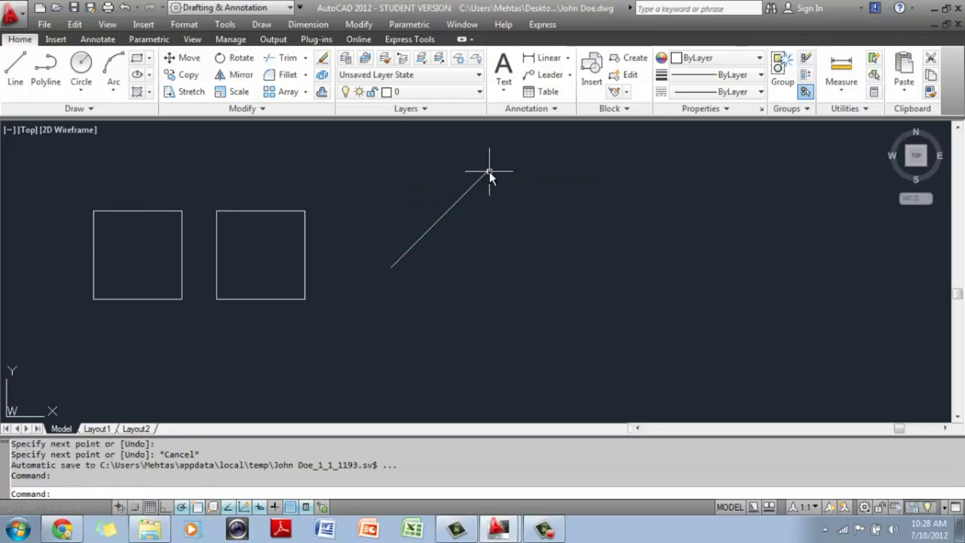
Window-select the 45° diagonal line and delete it.
click(439, 227)
click(415, 207)
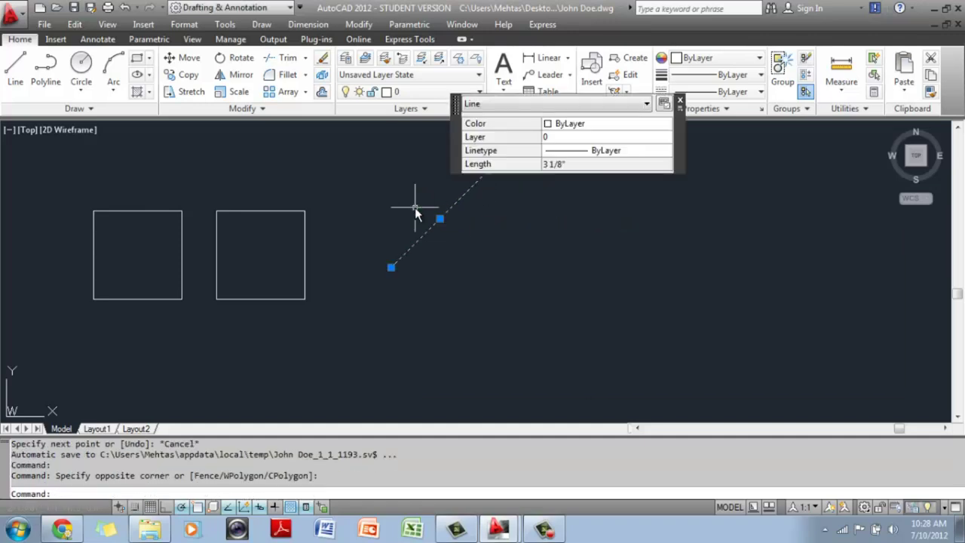
text(2)
key(Return)
key(Escape)
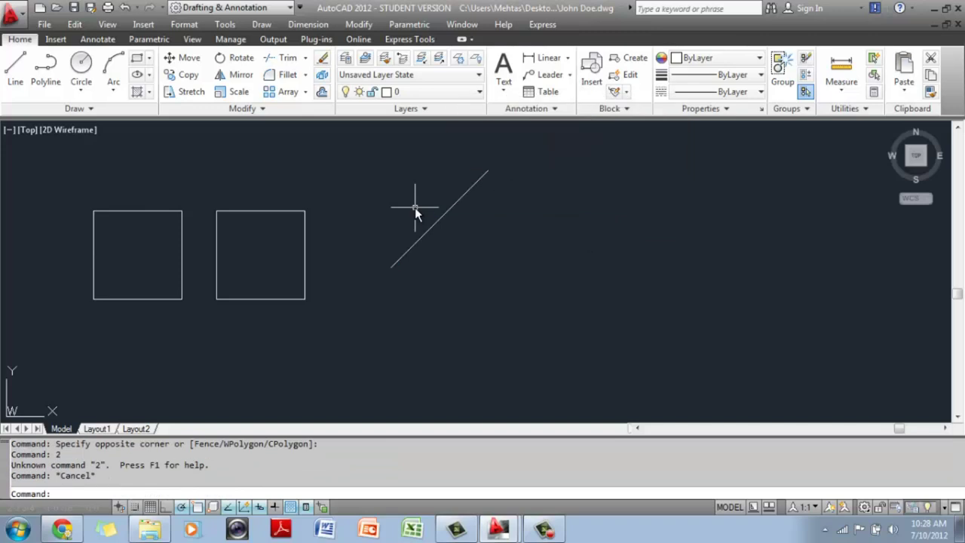
click(452, 295)
click(393, 198)
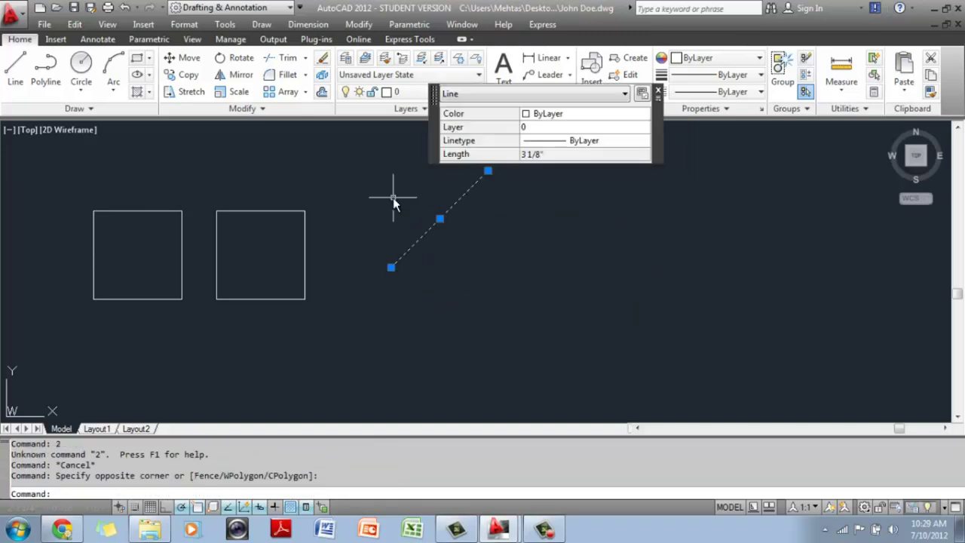
key(Delete)
key(Return)
key(Escape)
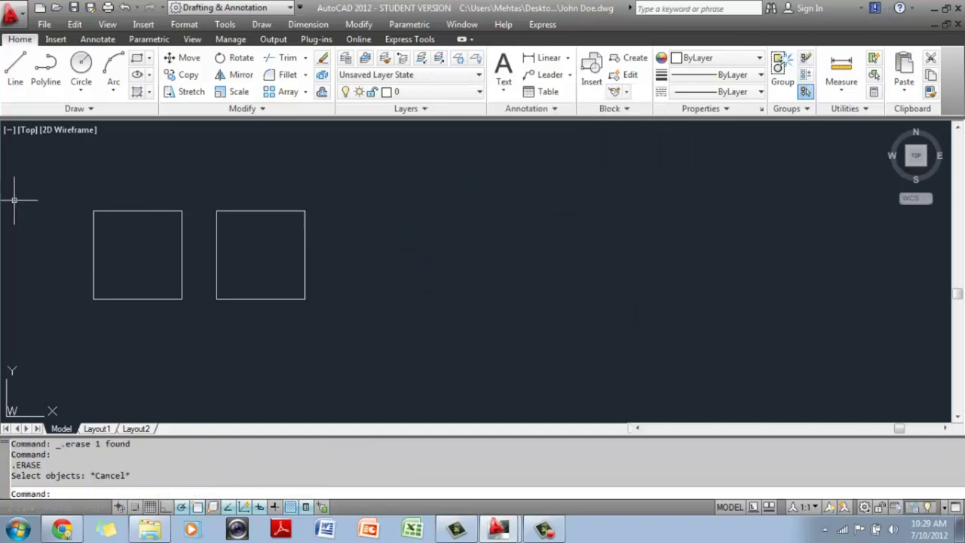
Draw a closed triangle with a 4-unit side at 45° and a 5-unit side at 315°.
mouse_move(422, 227)
middle_down()
mouse_move(409, 239)
mouse_move(305, 270)
middle_up()
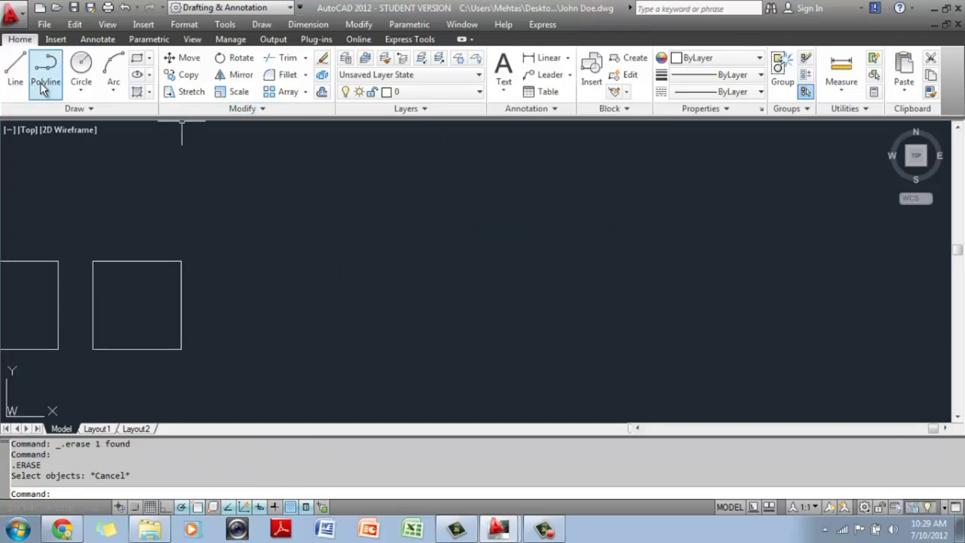
click(15, 69)
click(417, 309)
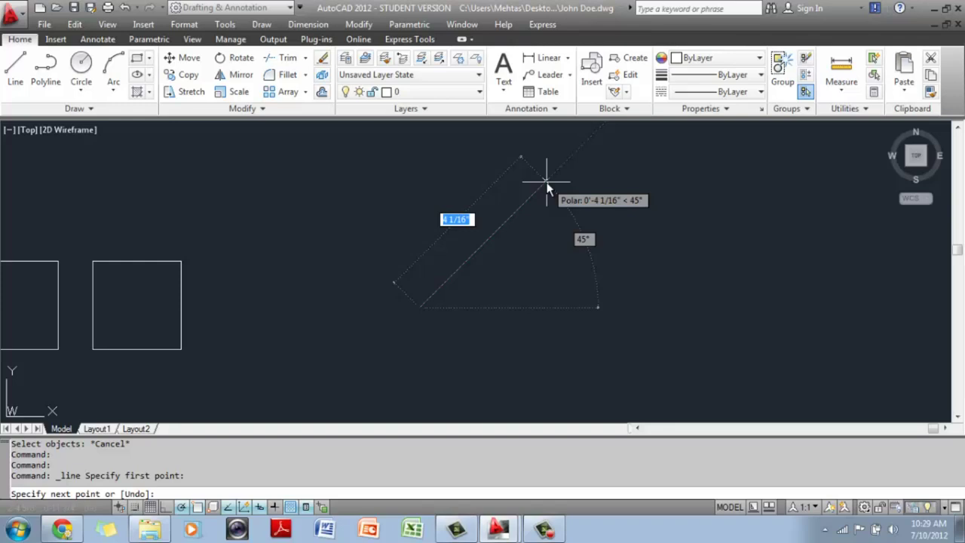
text(4)
key(Return)
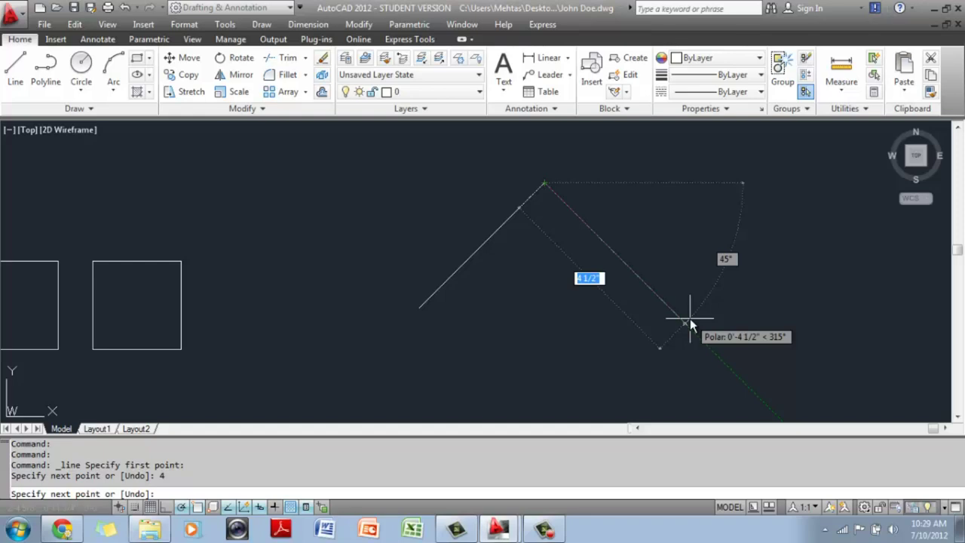
text(5)
key(Return)
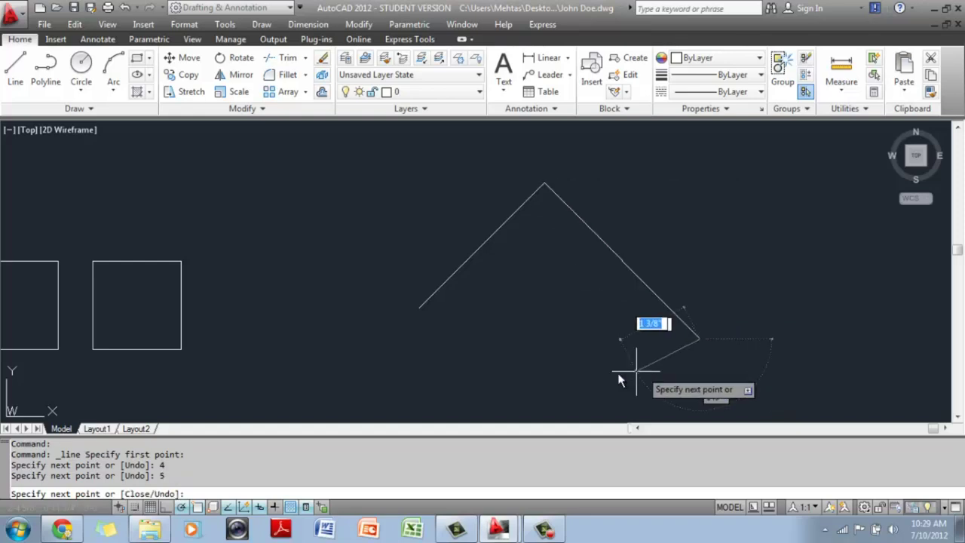
middle_drag(597, 383, 573, 310)
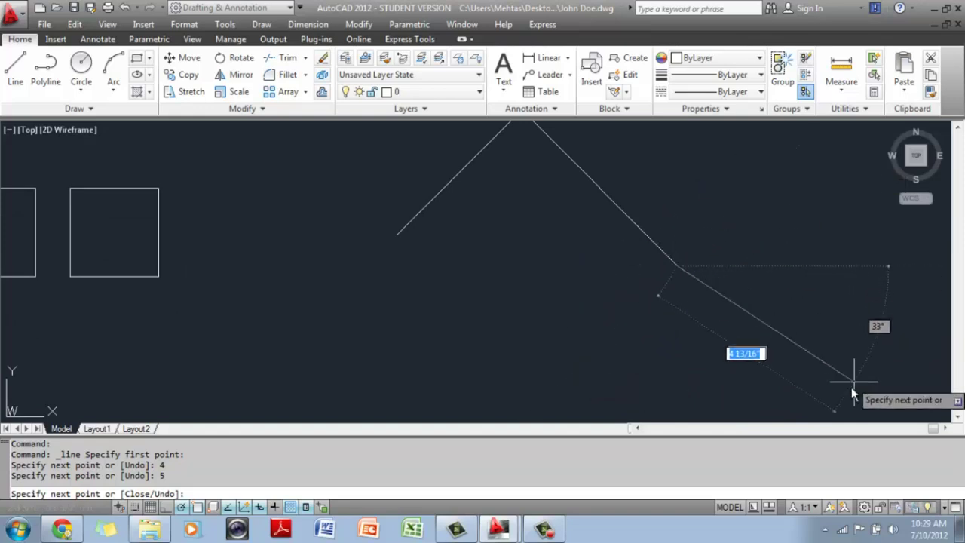
click(398, 233)
key(Return)
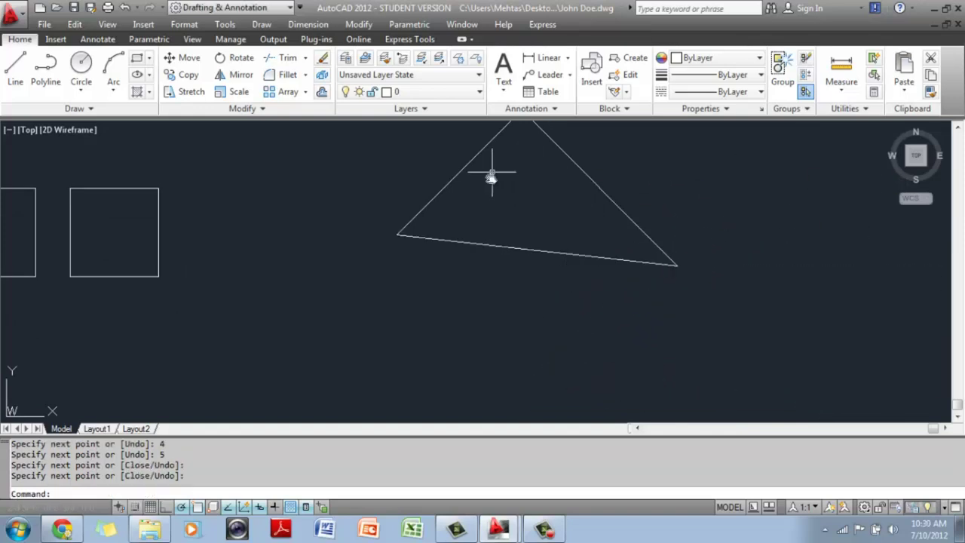
mouse_move(491, 177)
middle_down()
mouse_move(454, 233)
mouse_move(387, 241)
middle_up()
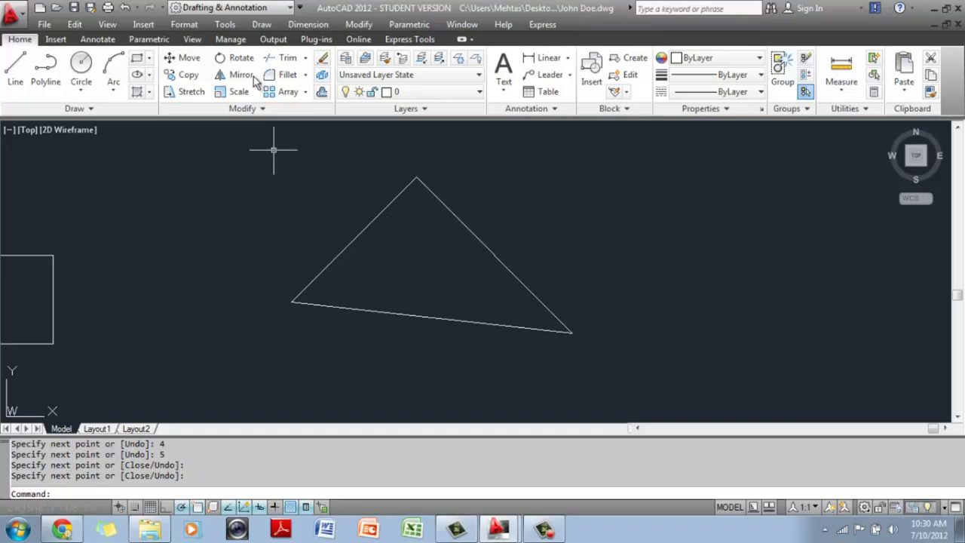
Set the polar tracking increment angle to 35° in the polar tracking settings.
right_click(184, 511)
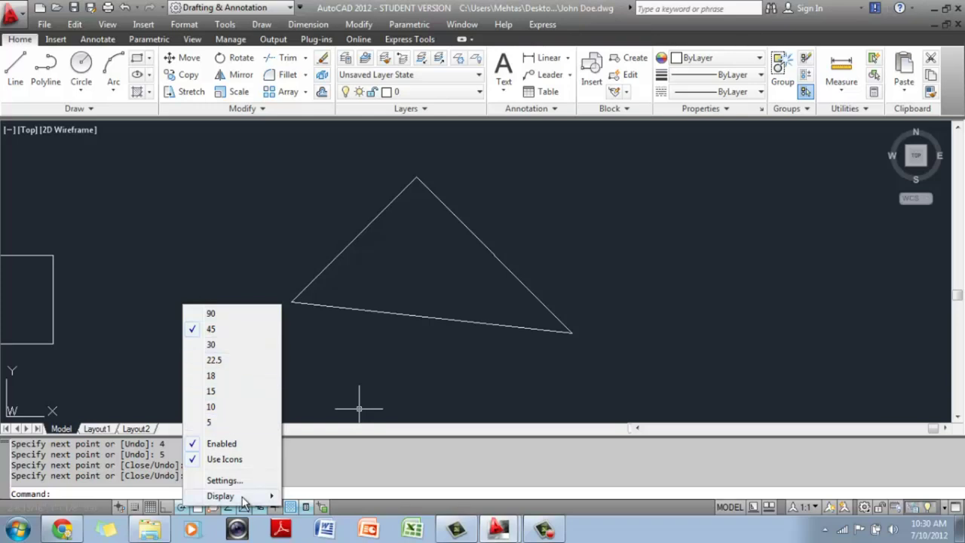
click(223, 480)
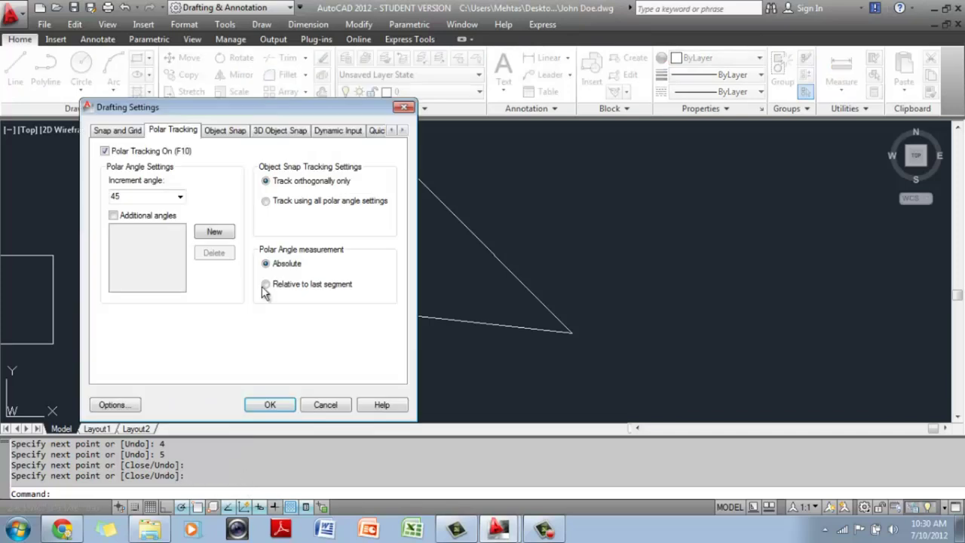
double_click(126, 198)
text(35)
click(274, 404)
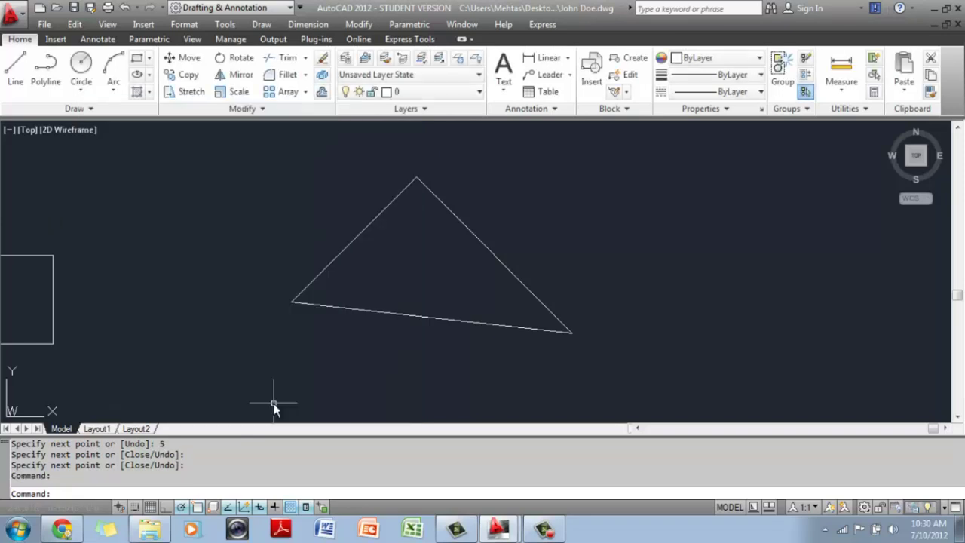
Abandon a trial line and switch on Ortho mode from the status bar.
click(15, 68)
middle_drag(700, 234, 460, 280)
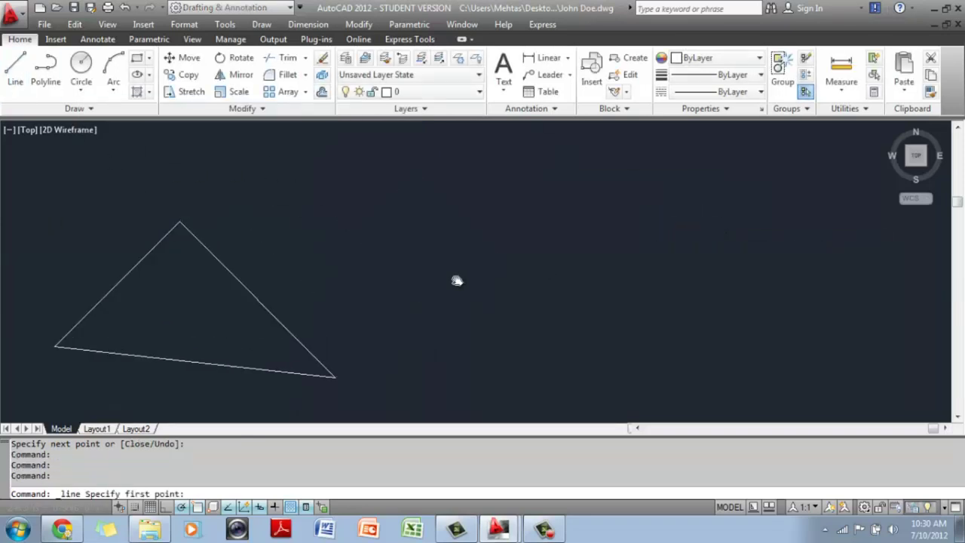
click(428, 347)
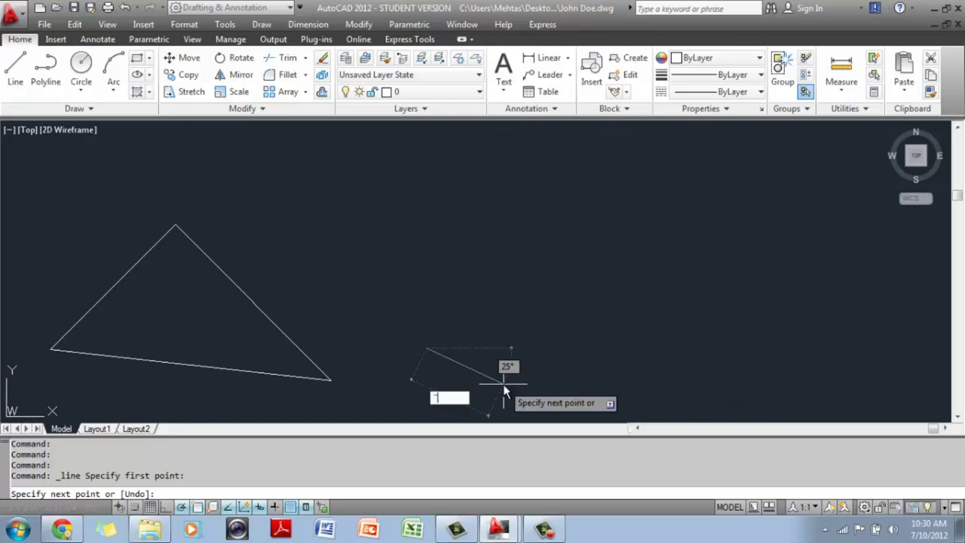
key(Escape)
key(Escape)
key(Escape)
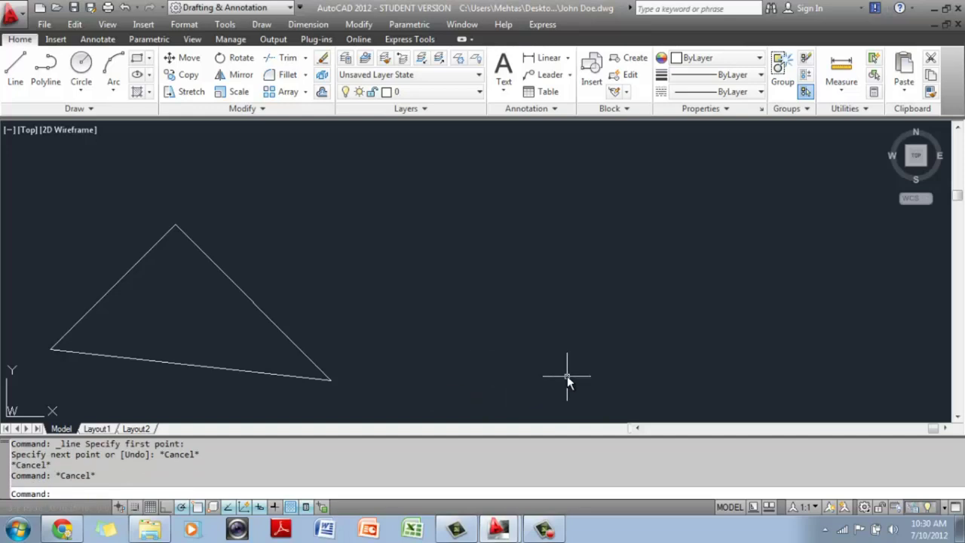
mouse_move(566, 381)
middle_down()
mouse_move(681, 244)
mouse_move(666, 306)
mouse_move(714, 298)
middle_up()
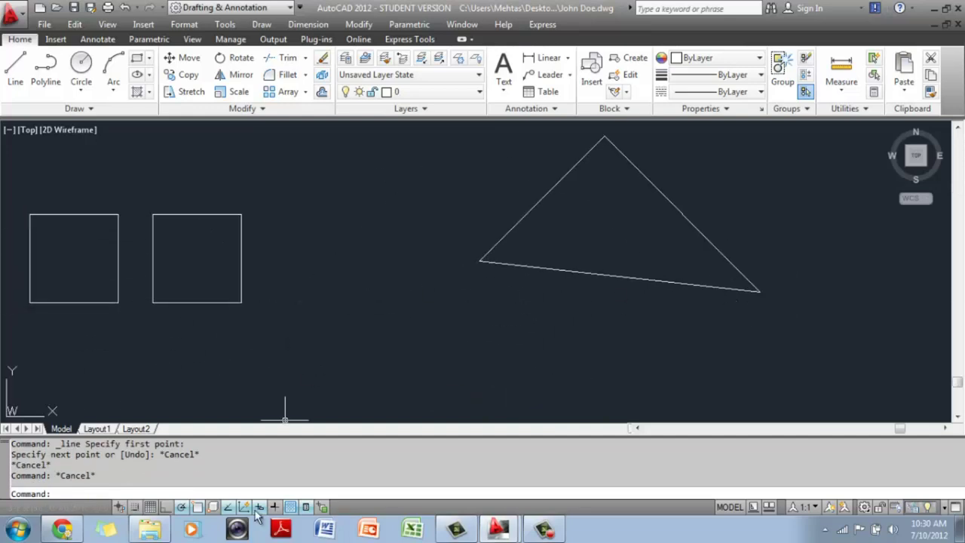
click(167, 507)
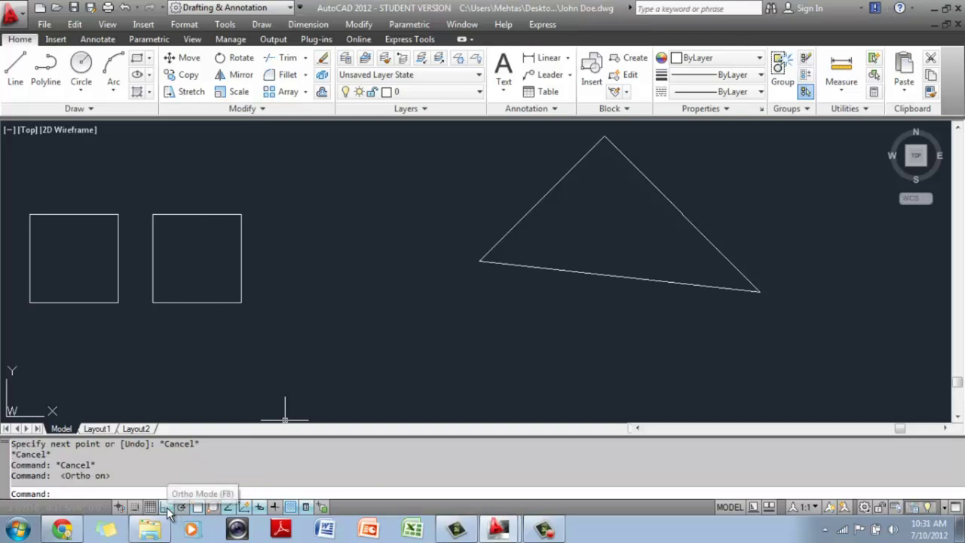
mouse_move(372, 261)
middle_down()
mouse_move(463, 267)
mouse_move(464, 287)
middle_up()
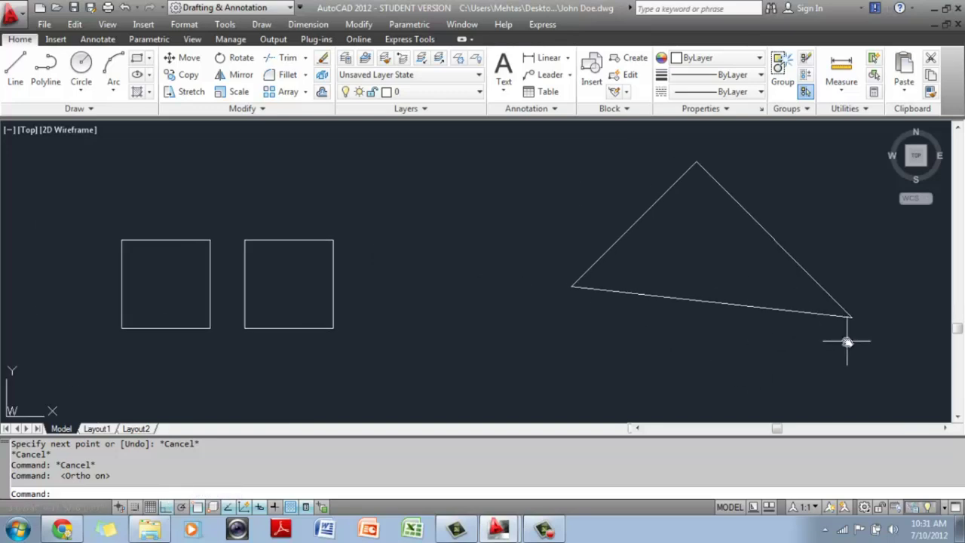
Select all with Ctrl+A and erase the 11 lines of the triangle and squares.
key(ctrl+a)
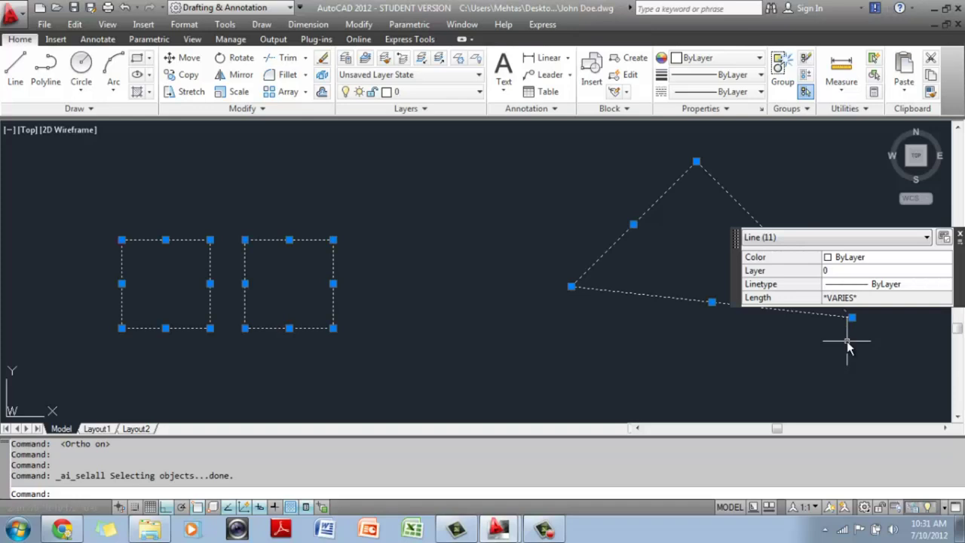
key(Delete)
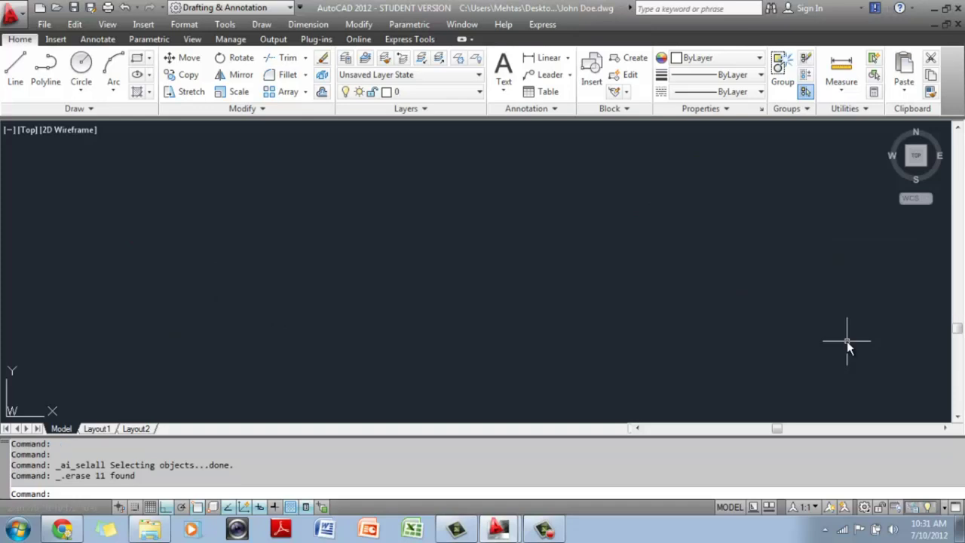
click(15, 68)
click(178, 222)
key(Escape)
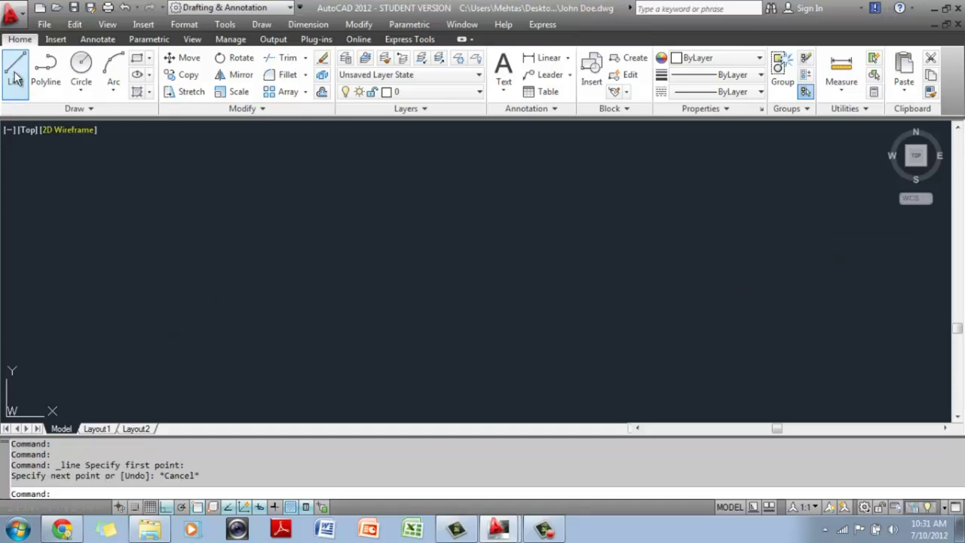
Draw the stepped outline as one chain of horizontal and vertical lines.
click(15, 67)
click(167, 305)
click(393, 305)
click(528, 305)
click(199, 305)
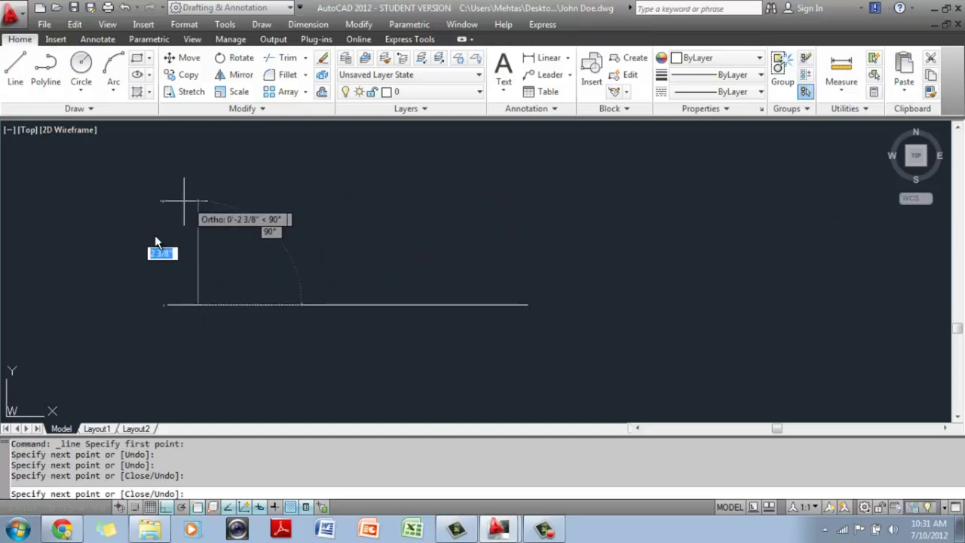
click(199, 317)
click(324, 317)
click(611, 317)
click(611, 198)
click(294, 198)
click(295, 268)
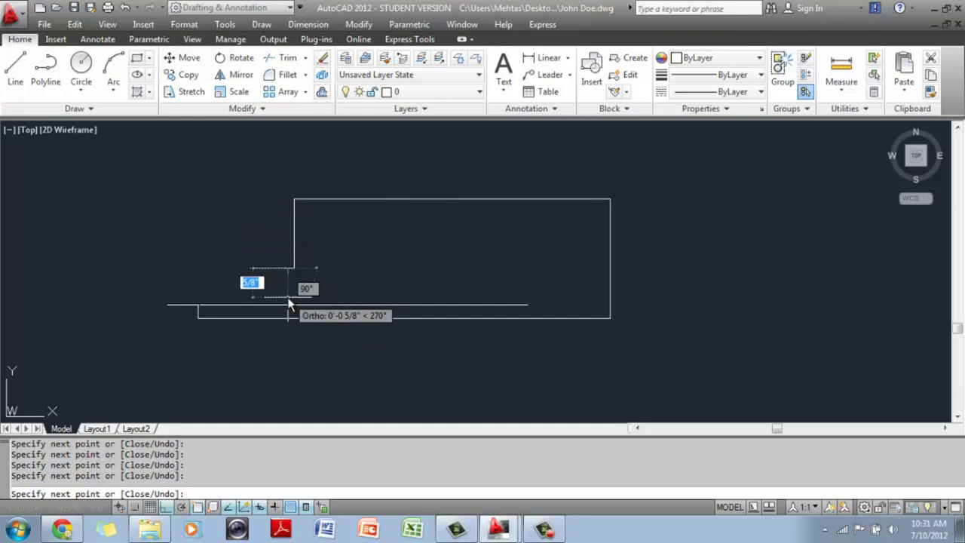
key(Escape)
scroll(237, 277, up, 5)
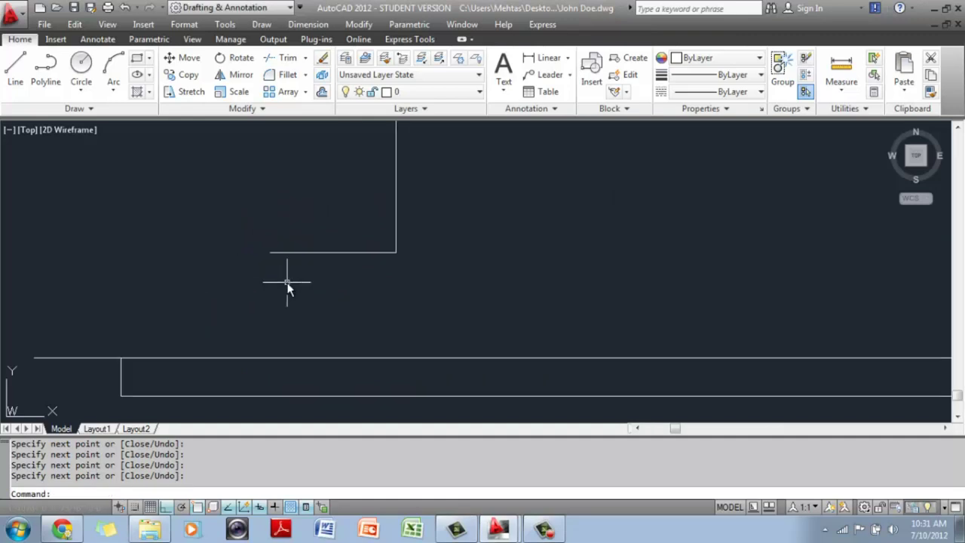
mouse_move(287, 279)
middle_down()
mouse_move(388, 252)
mouse_move(388, 269)
middle_up()
scroll(388, 269, up, 2)
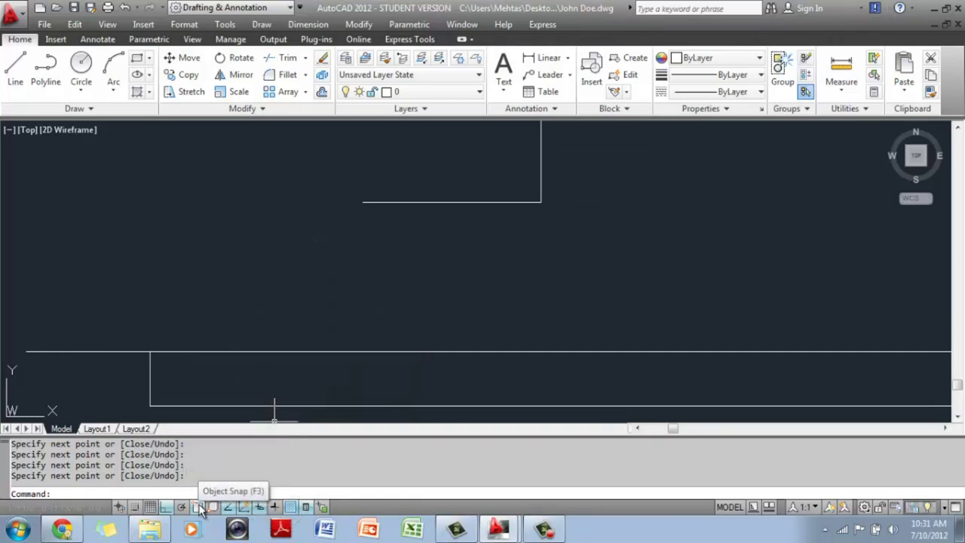
Start a line snapped to the open endpoint of the upper ledge.
click(13, 70)
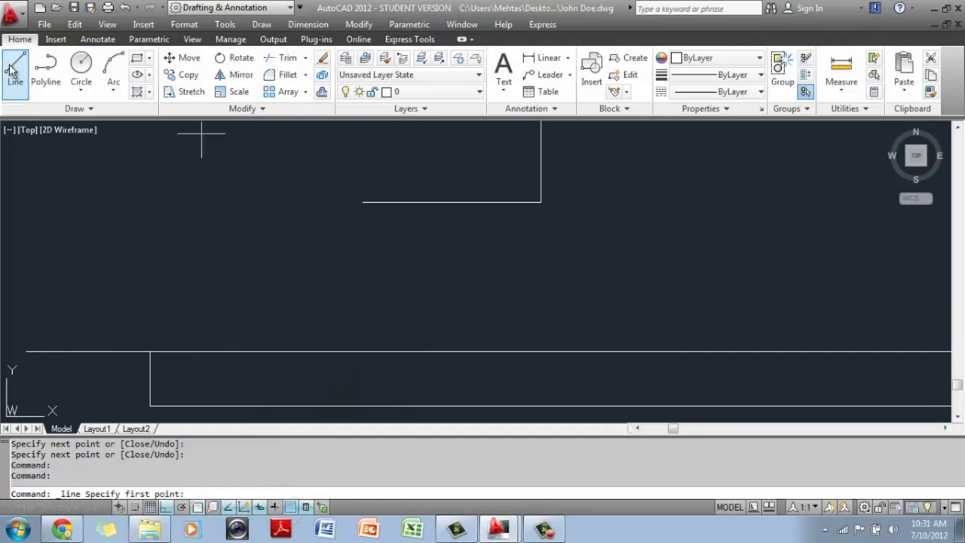
click(363, 203)
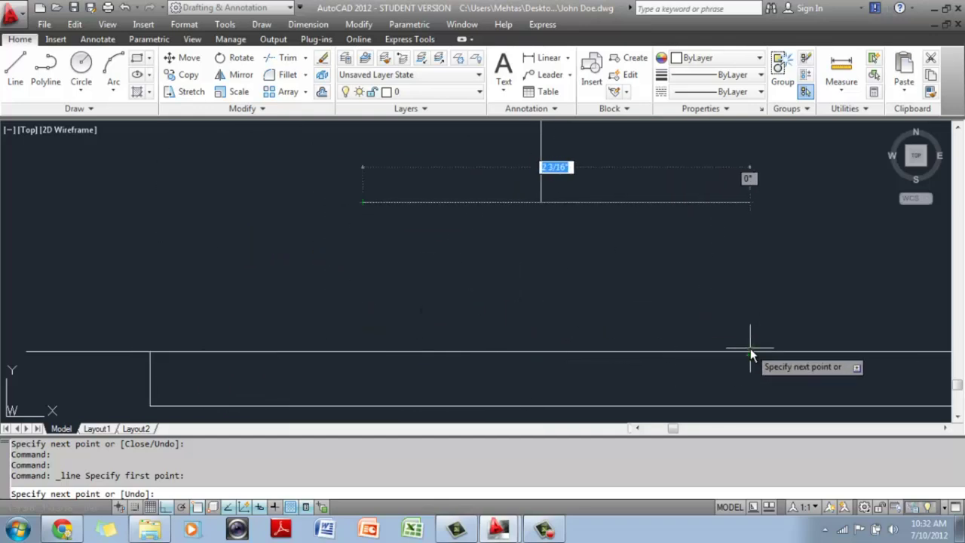
With the line in progress, zoom and pan around the outline, then cancel it and zoom out.
scroll(545, 297, down, 3)
middle_drag(545, 297, 498, 337)
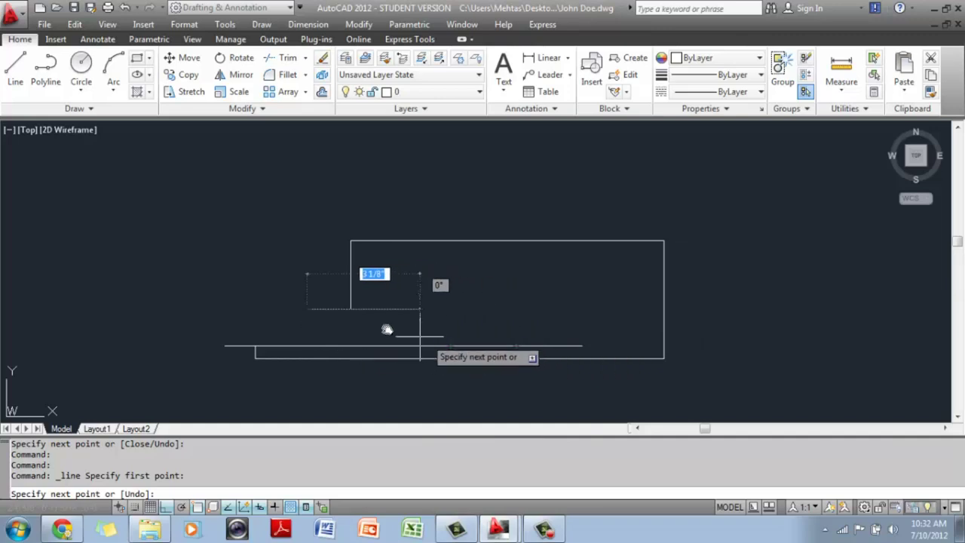
scroll(312, 311, up, 2)
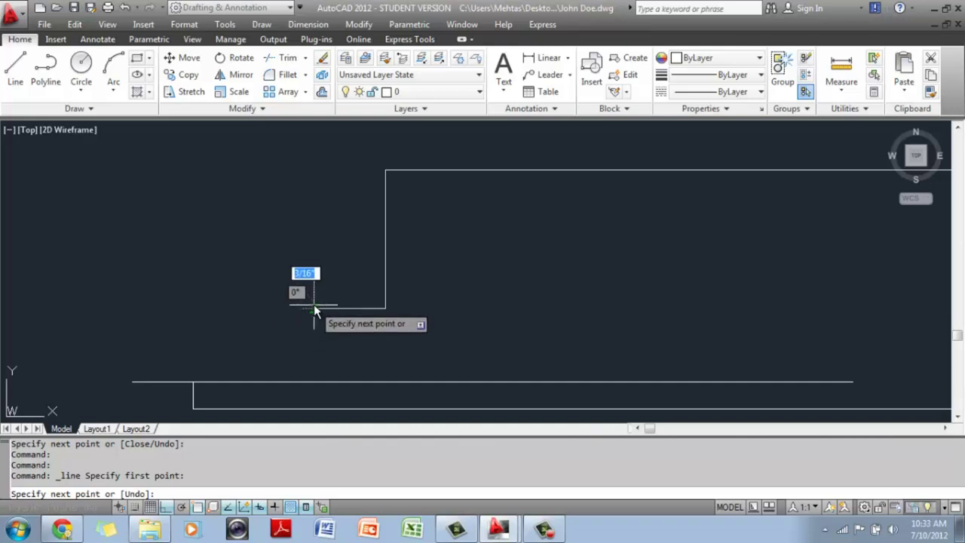
scroll(306, 315, up, 2)
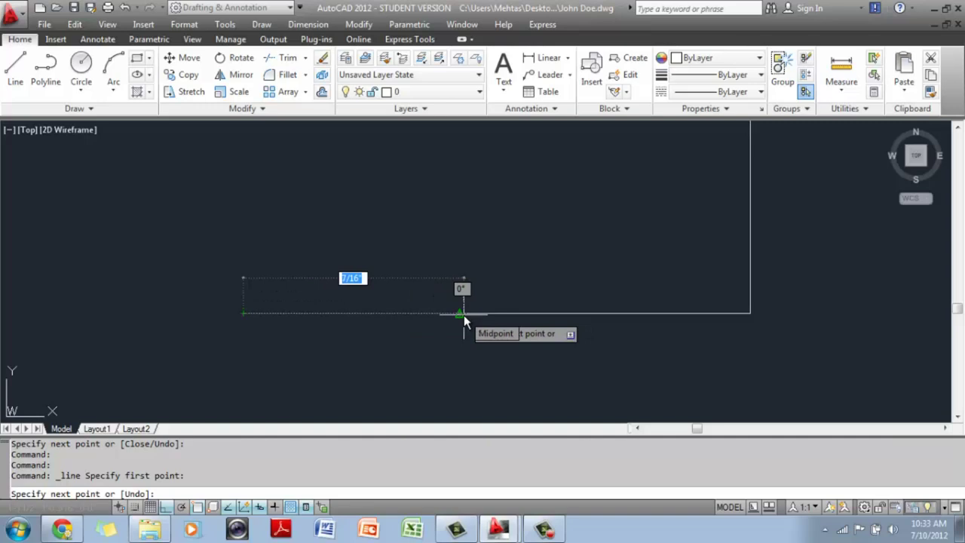
mouse_move(464, 317)
middle_down()
mouse_move(415, 165)
mouse_move(295, 312)
mouse_move(331, 303)
middle_up()
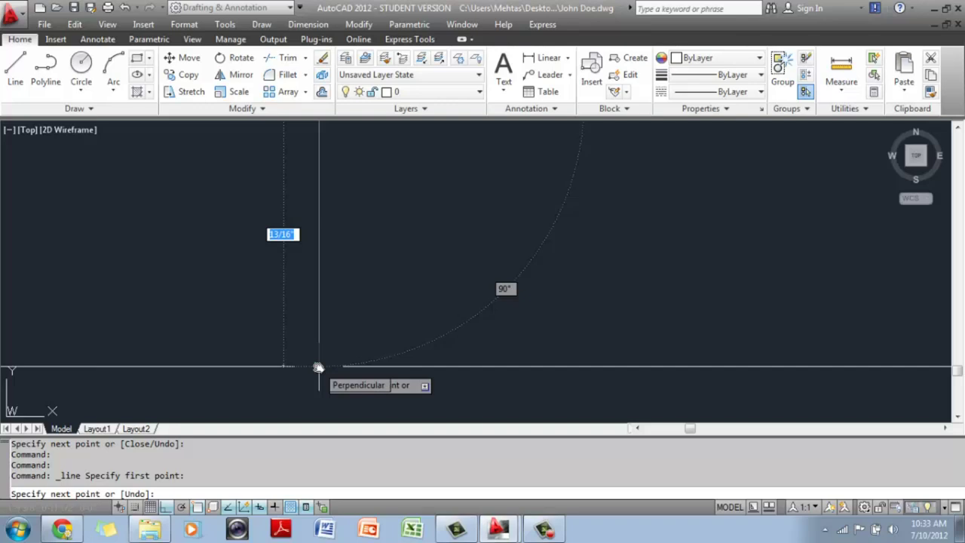
key(Escape)
scroll(415, 319, down, 6)
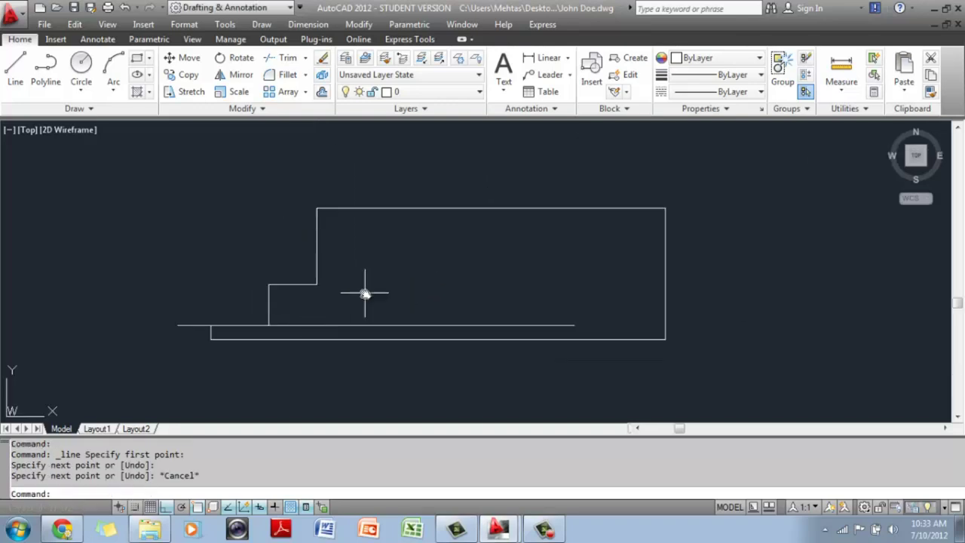
Turn on Object Snap and cancel the pending line command.
scroll(407, 298, down, 1)
scroll(528, 309, up, 1)
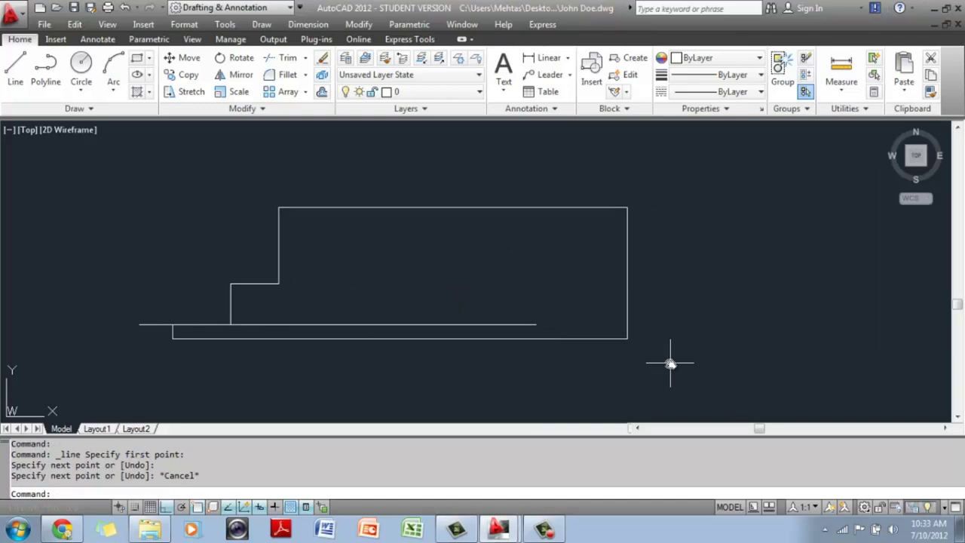
click(13, 66)
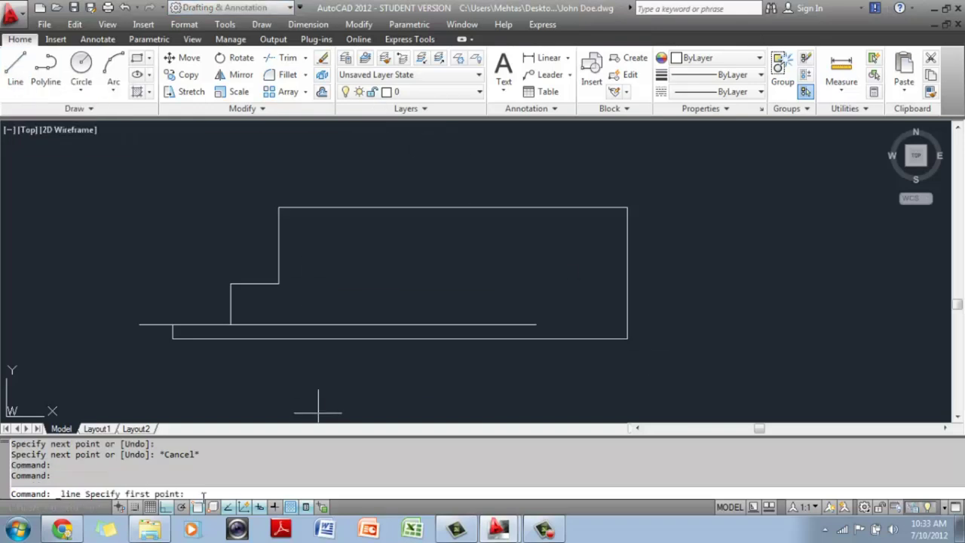
click(196, 509)
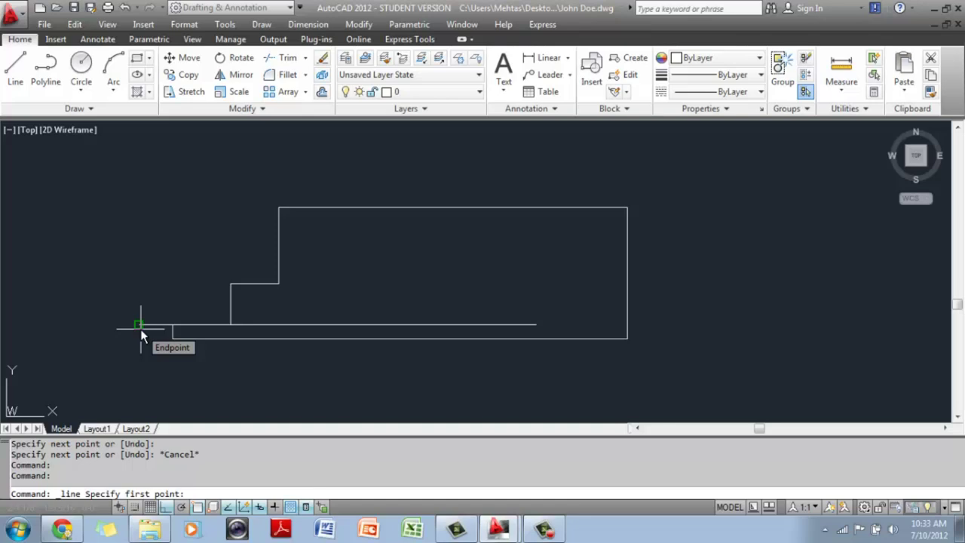
key(Escape)
Crossing-select all 16 outline lines and delete them.
click(645, 359)
click(147, 192)
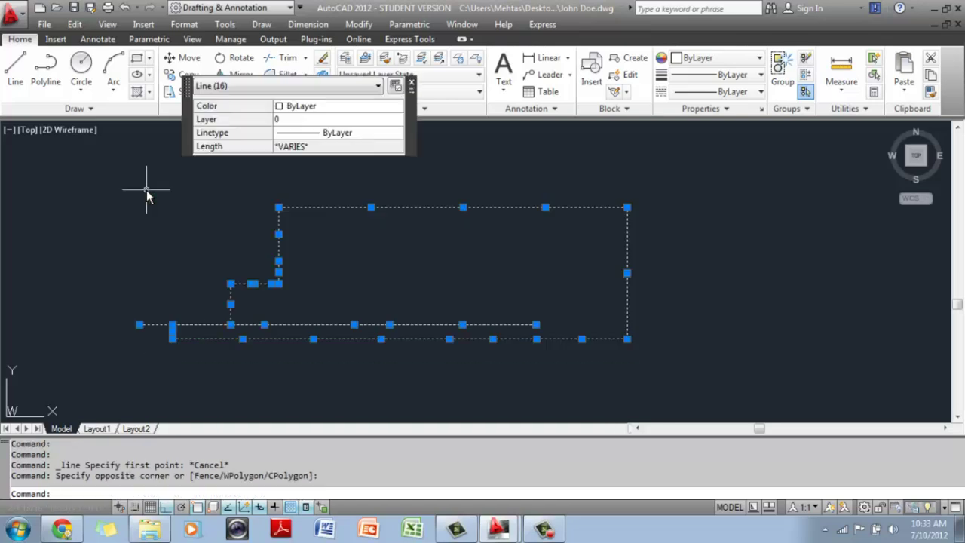
key(Escape)
click(654, 360)
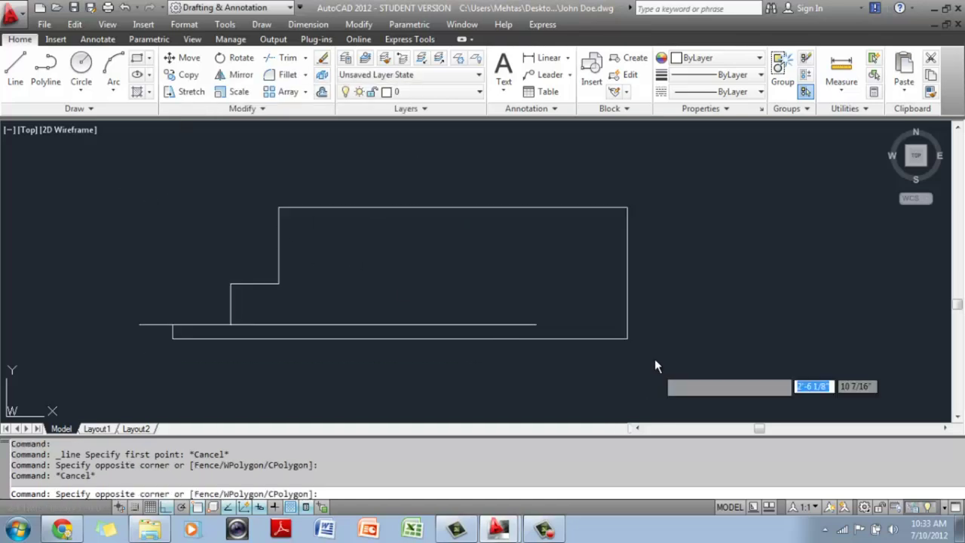
click(19, 194)
key(Delete)
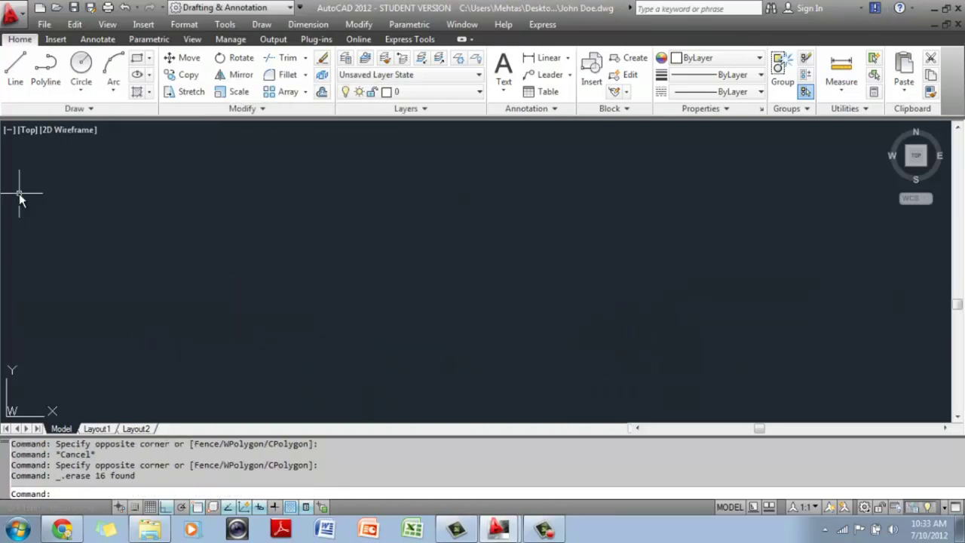